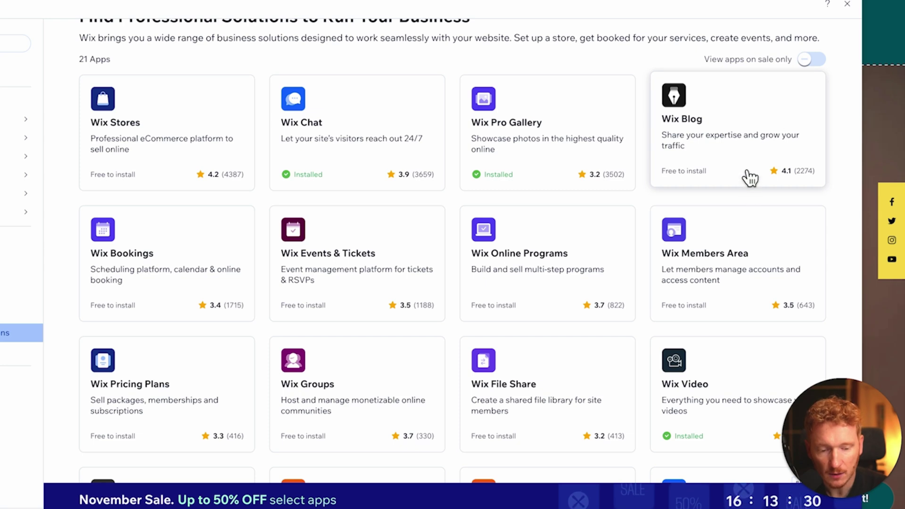
Add the Wix Blog app to the site and look over the new blog page
click(753, 150)
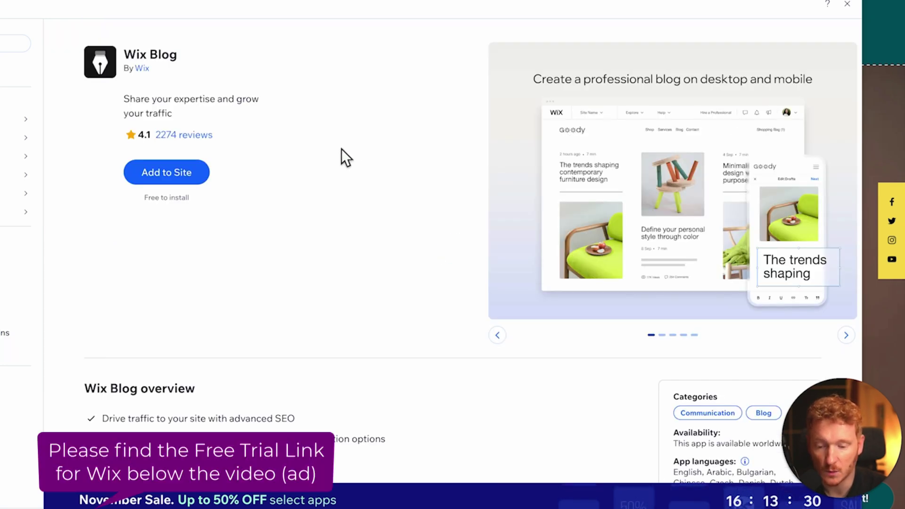
click(181, 185)
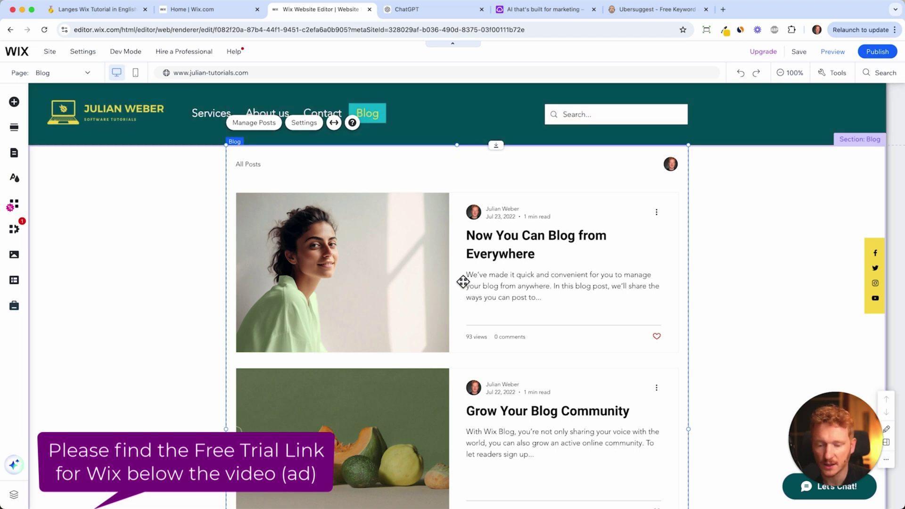
scroll(463, 282, down, 3)
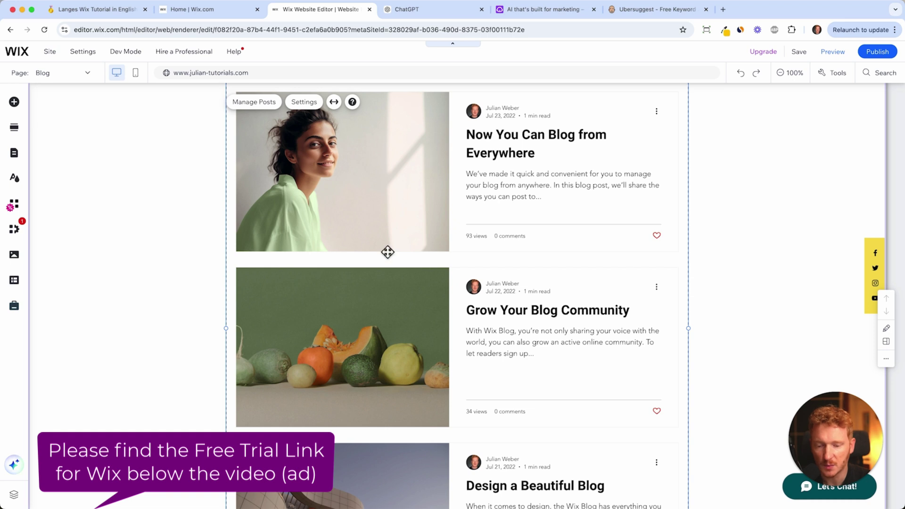
scroll(387, 252, down, 4)
scroll(387, 252, up, 2)
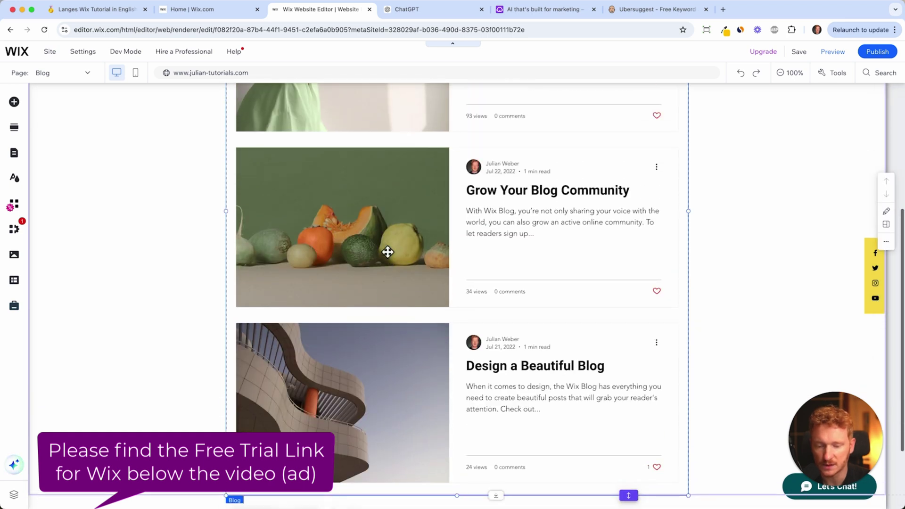
scroll(387, 252, up, 5)
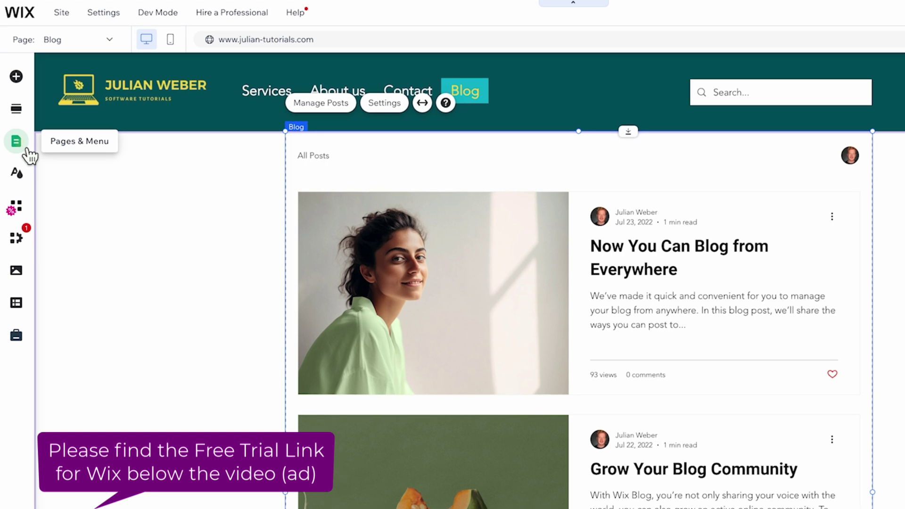
Move the Blog page between About us and Contact in the site menu
click(28, 150)
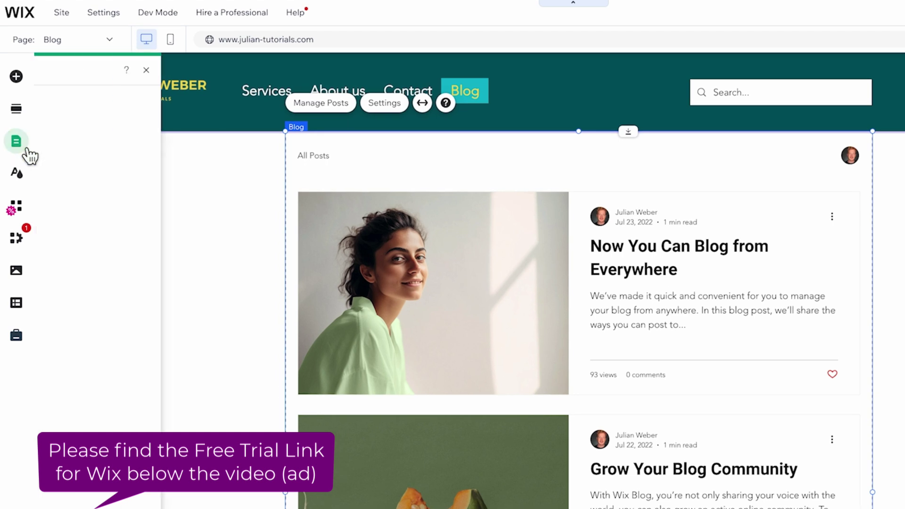
click(81, 105)
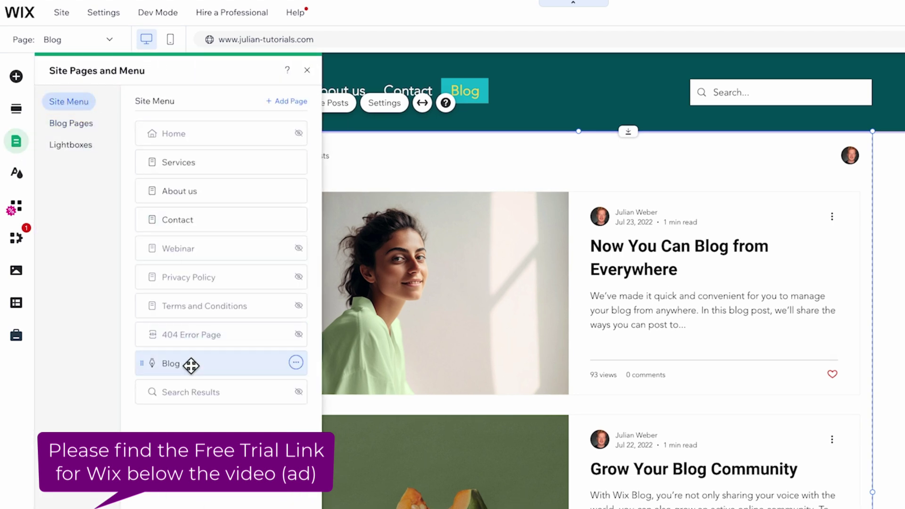
drag(188, 372, 186, 230)
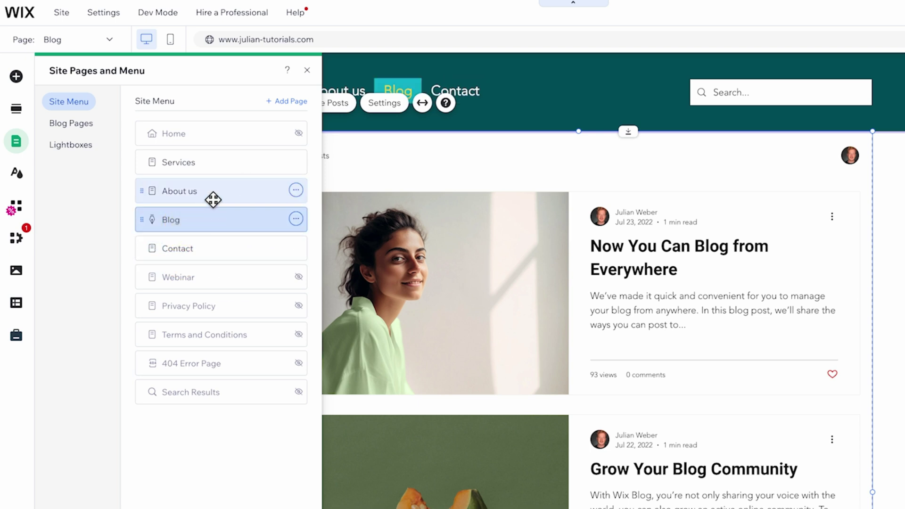
Open the Post page among the blog pages and examine its full layout
click(85, 133)
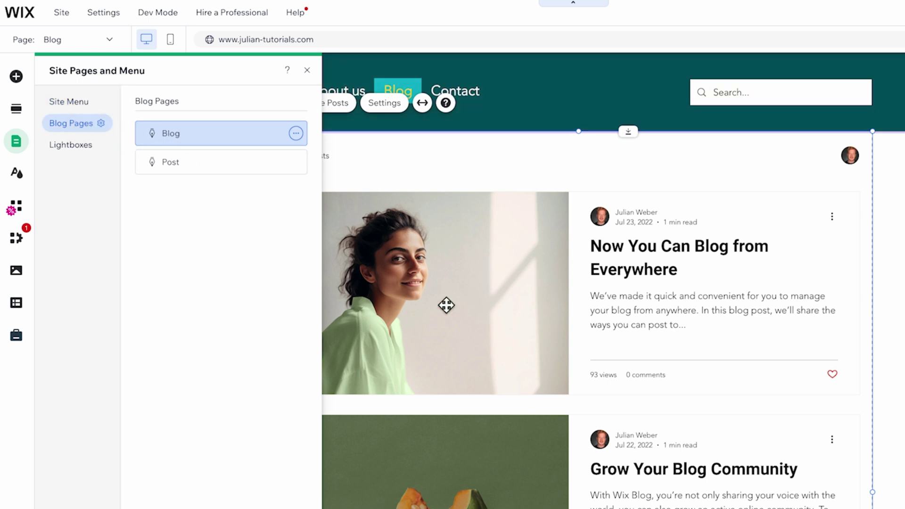
click(210, 169)
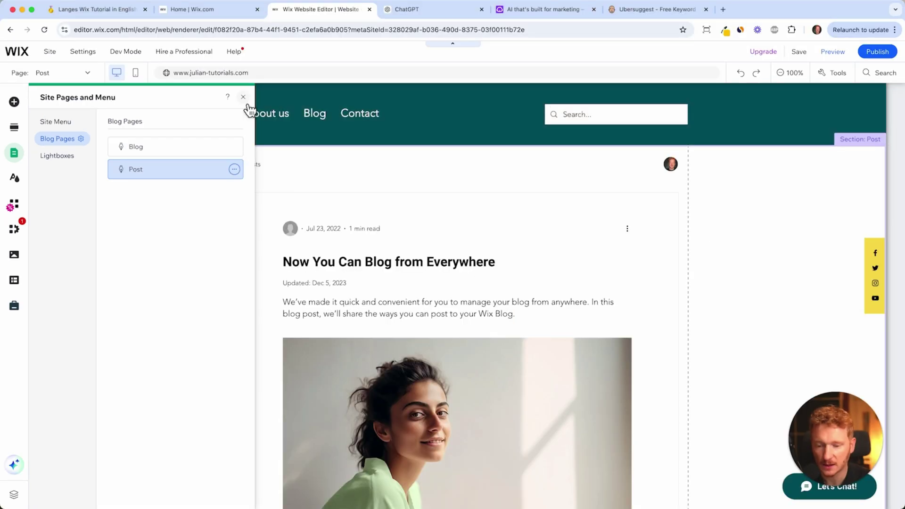
click(306, 69)
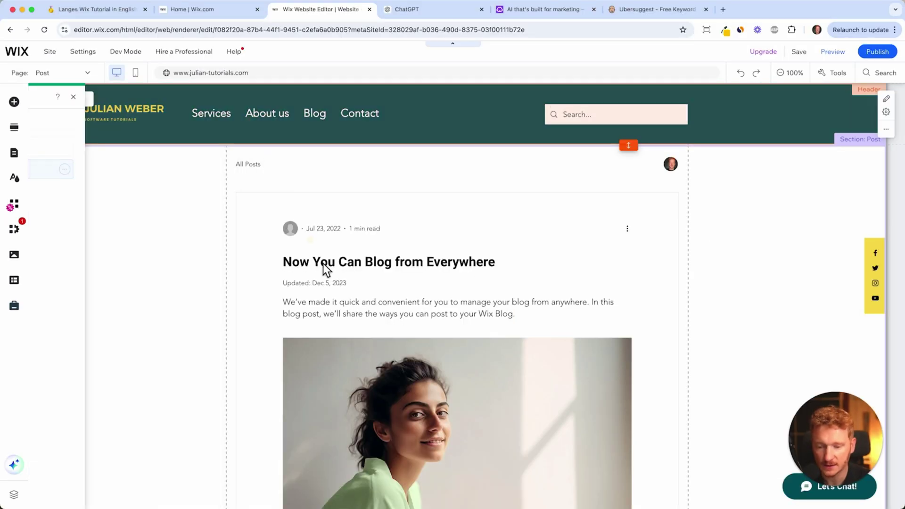
scroll(415, 306, down, 3)
scroll(330, 287, down, 10)
scroll(329, 286, up, 5)
scroll(330, 286, up, 10)
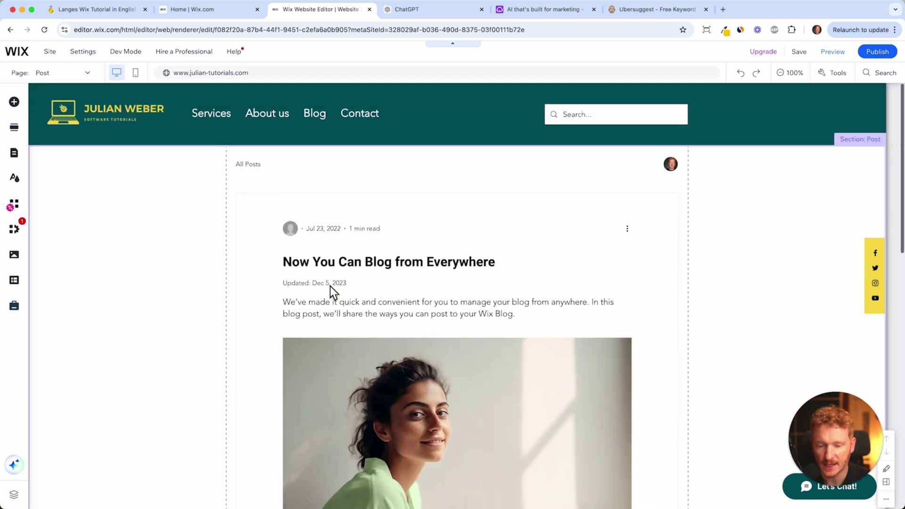
Switch to the site's Wix dashboard, reload it and open the Blog overview
click(401, 269)
click(418, 250)
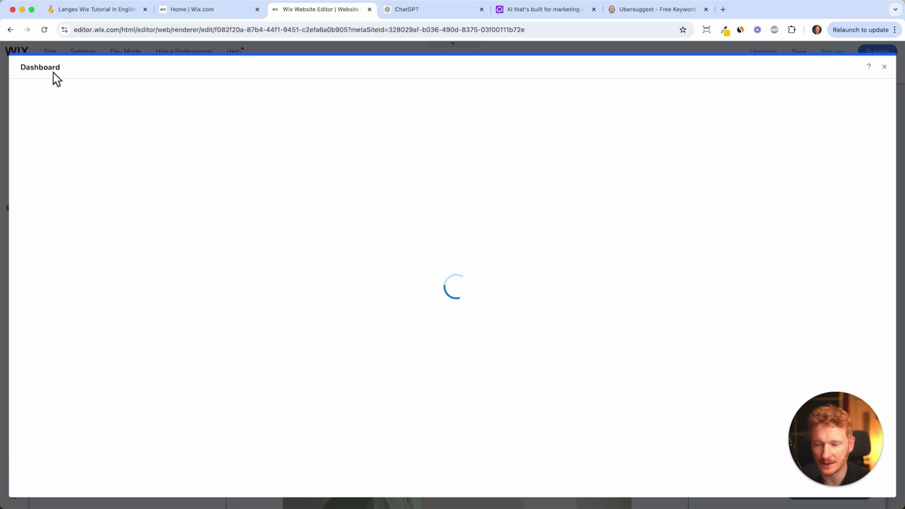
click(216, 13)
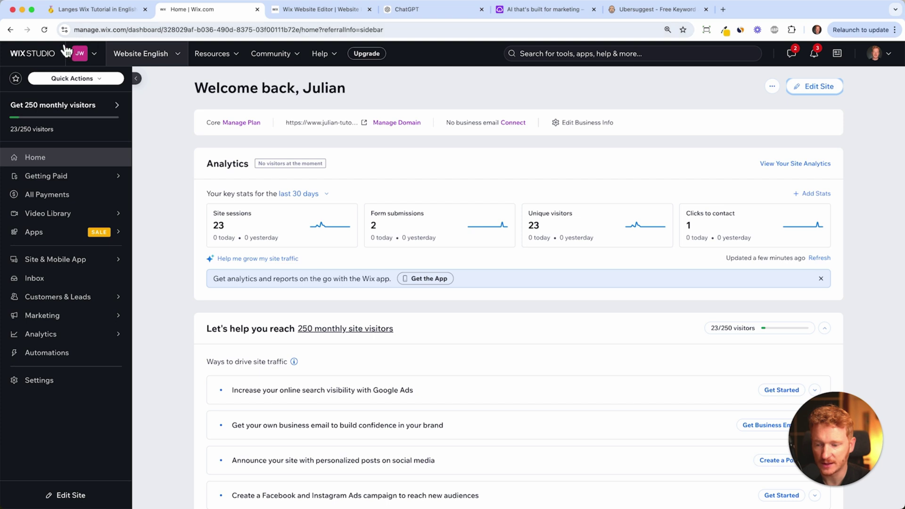
click(47, 31)
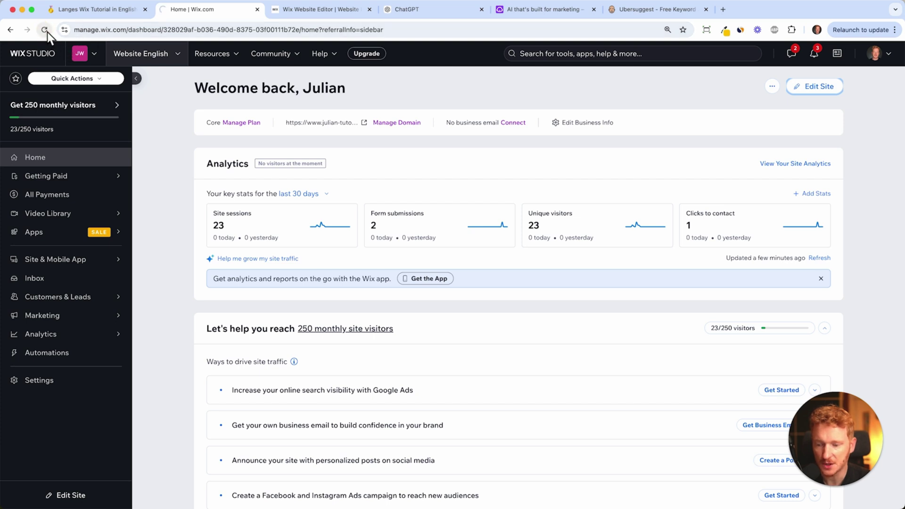
mouse_move(38, 173)
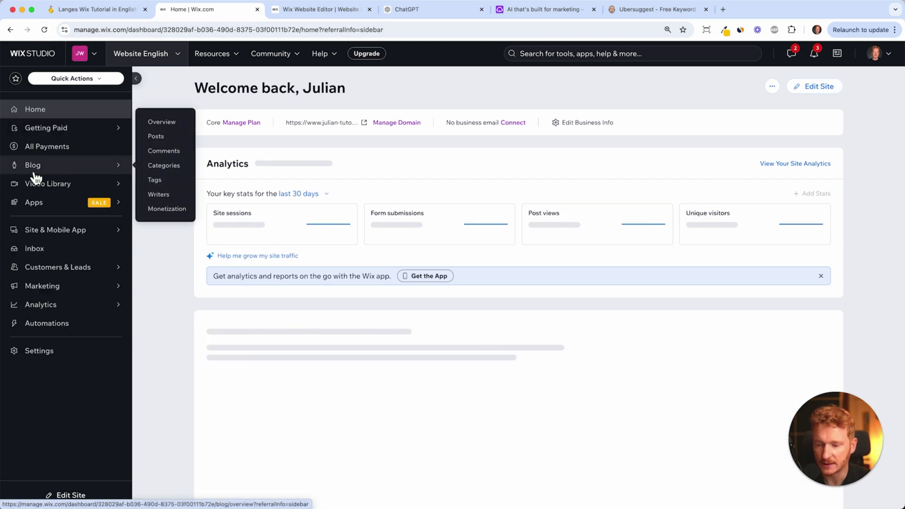
click(43, 177)
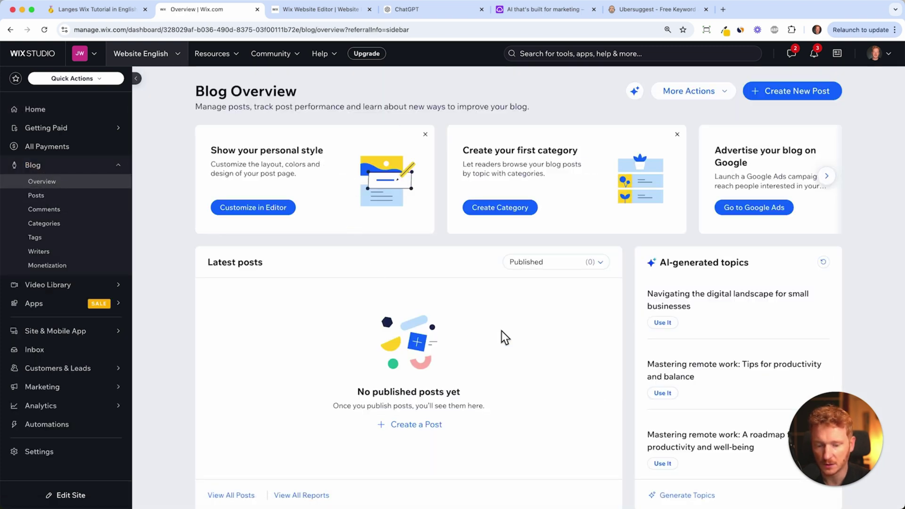
Review the blog overview, then create a new post from the Posts page
scroll(503, 335, down, 5)
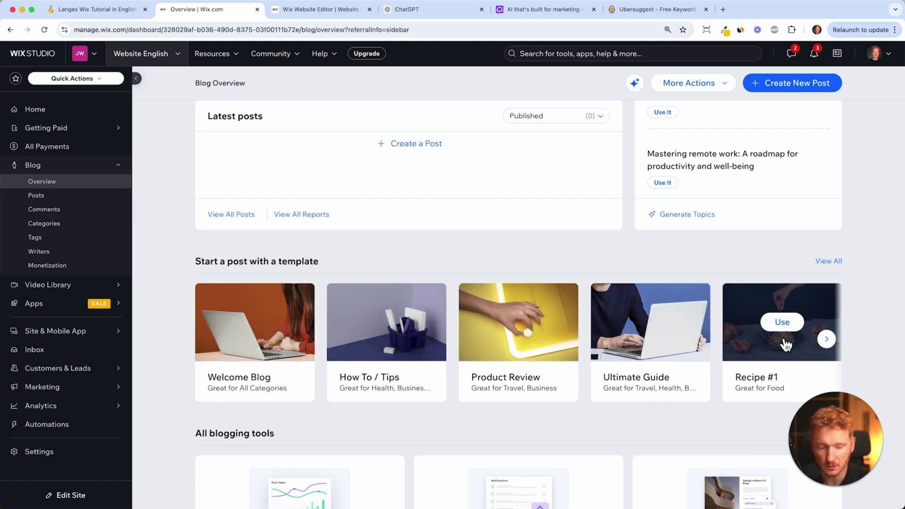
scroll(626, 288, down, 5)
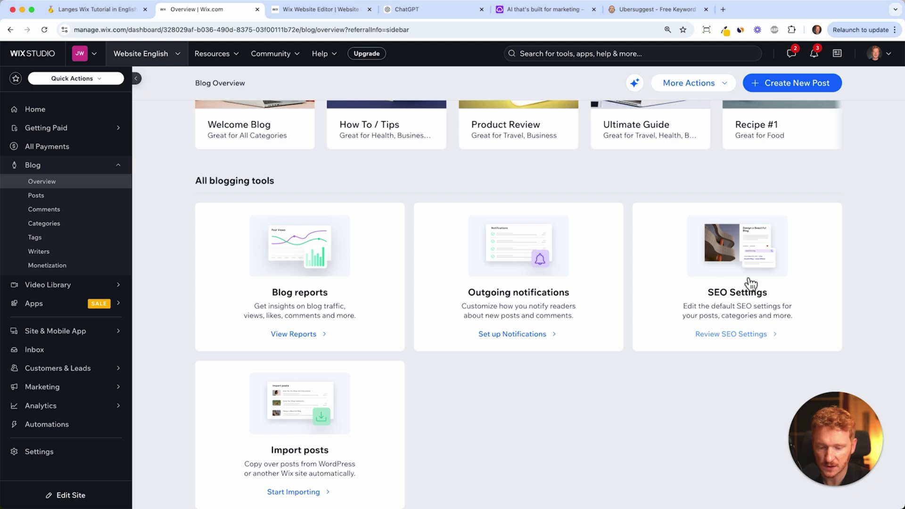
scroll(747, 283, up, 9)
scroll(743, 182, up, 3)
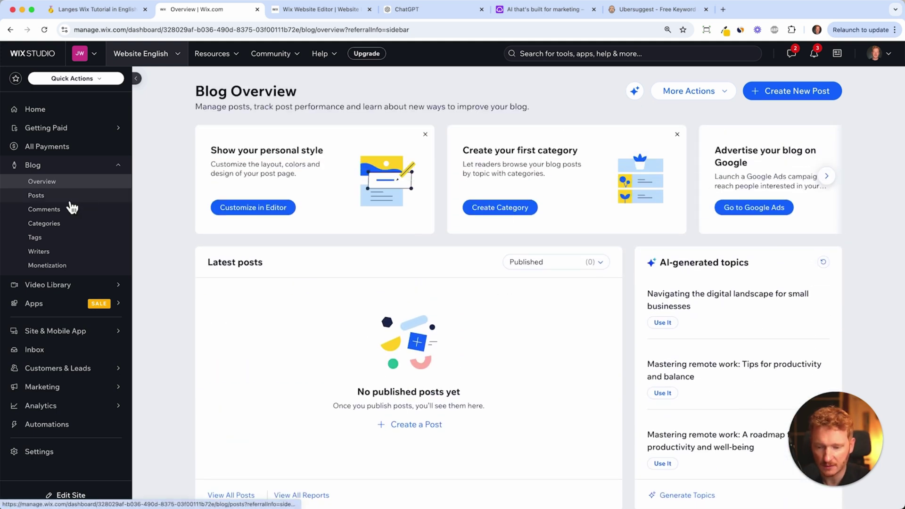
click(71, 201)
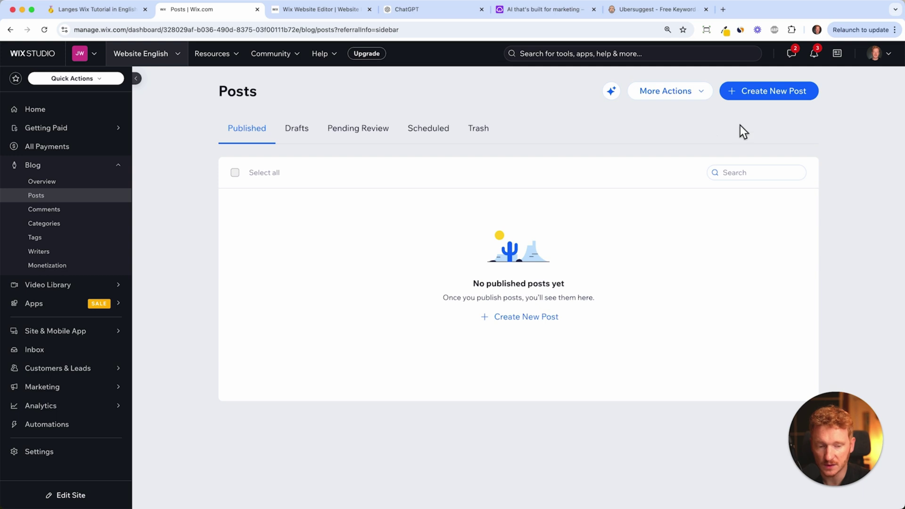
click(758, 94)
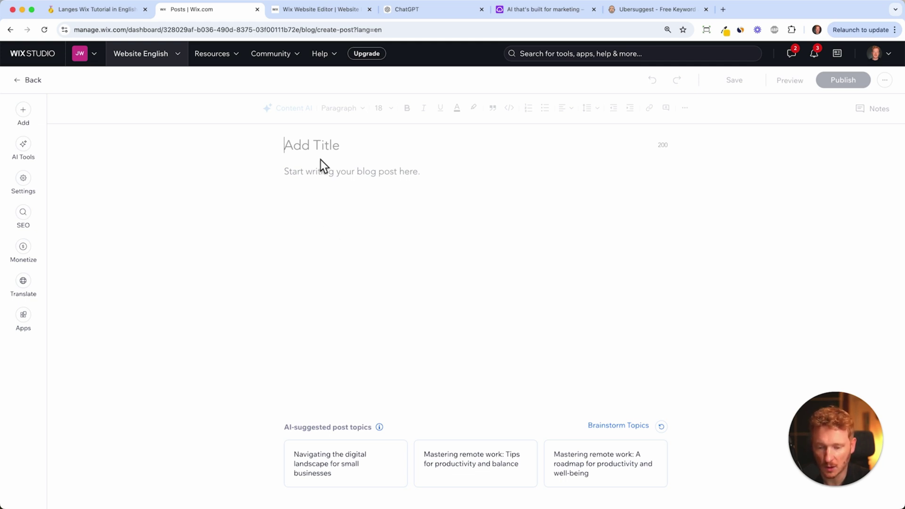
click(331, 180)
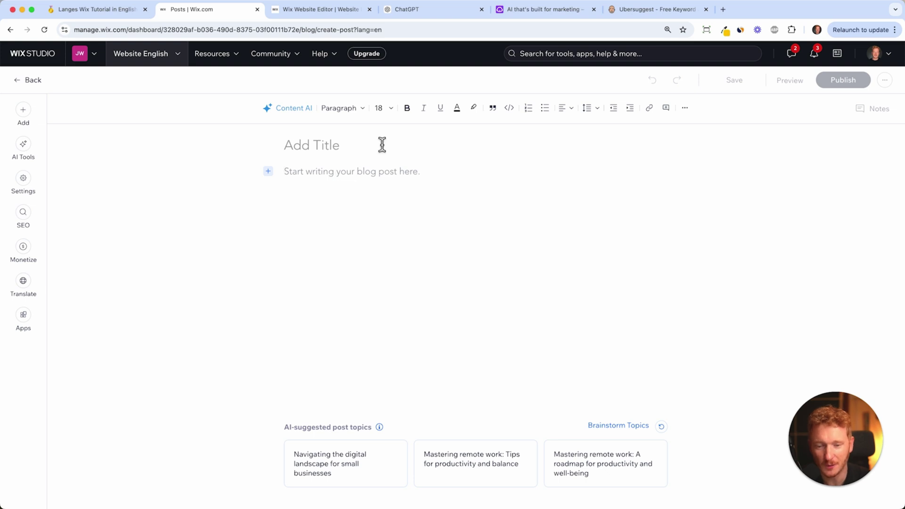
Copy the ChatGPT article from its main heading through "Happy building!" and paste it into the body of the new blog post
click(428, 12)
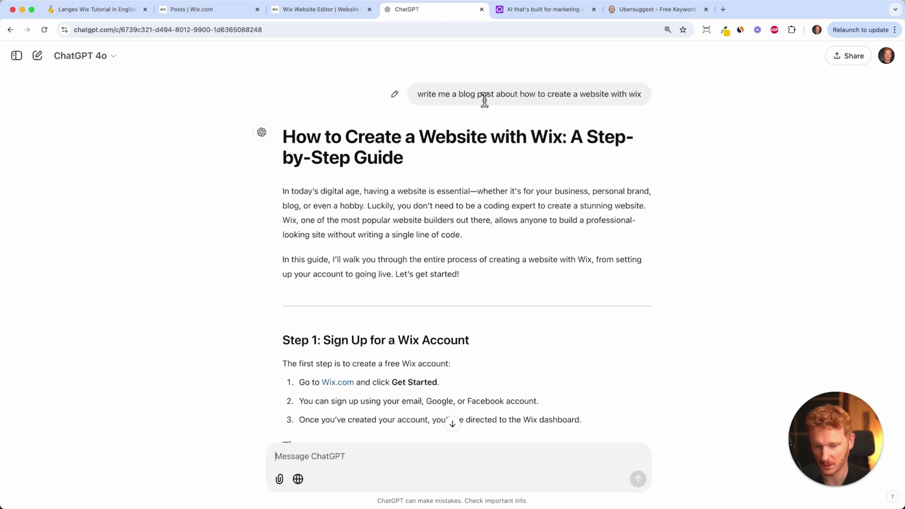
scroll(422, 226, down, 15)
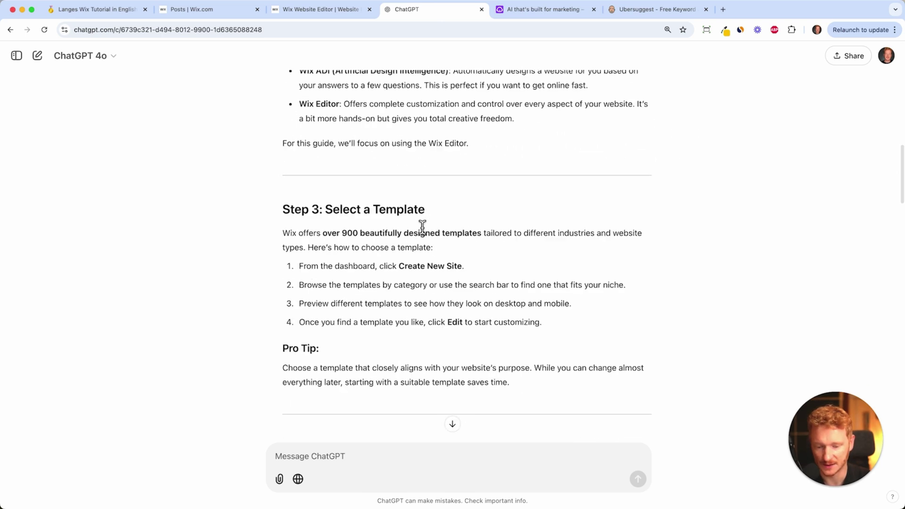
scroll(422, 226, up, 15)
drag(284, 137, 520, 318)
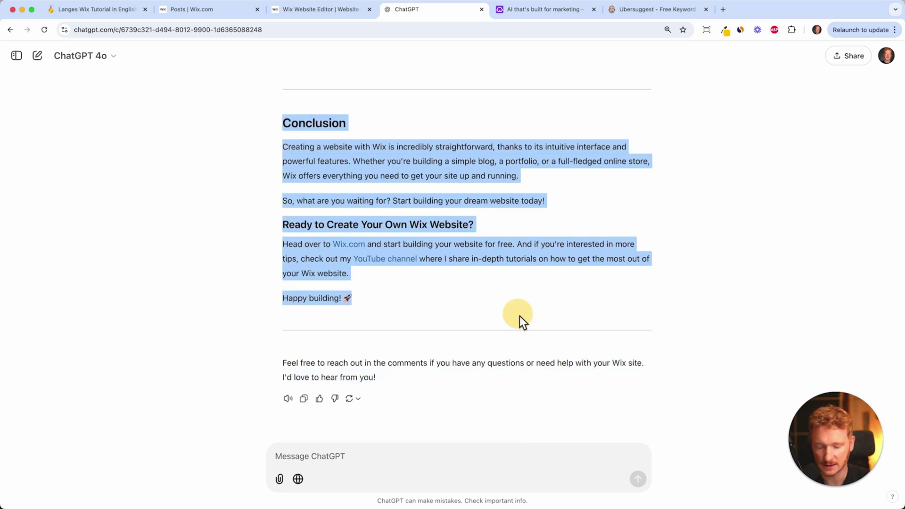
click(230, 13)
click(314, 175)
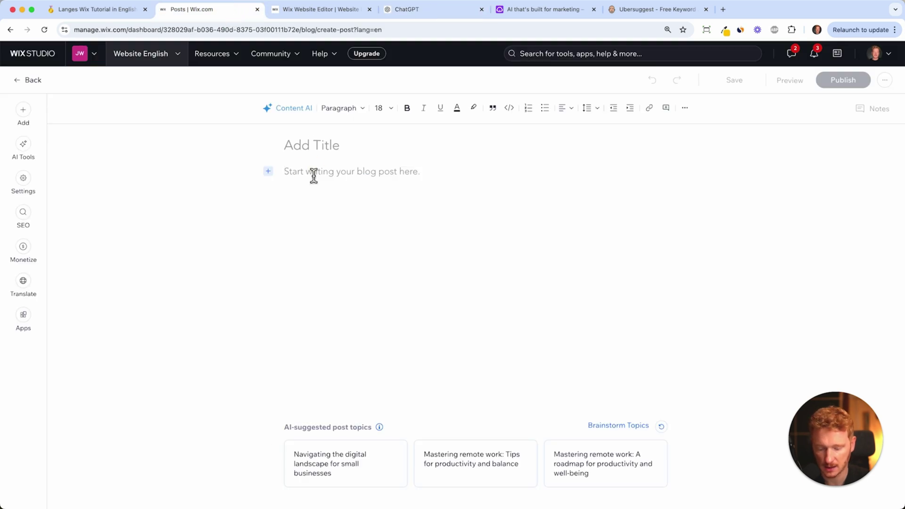
key(super+v)
Move the heading "How to Create a Website with Wix: A Step-by-Step Guide" from the post body into the title
scroll(434, 186, up, 20)
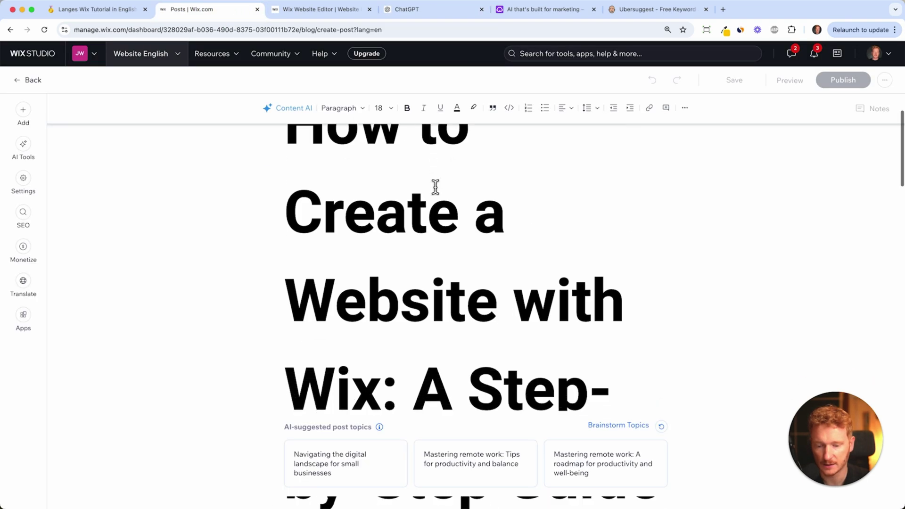
scroll(435, 186, down, 7)
scroll(530, 186, up, 3)
click(658, 259)
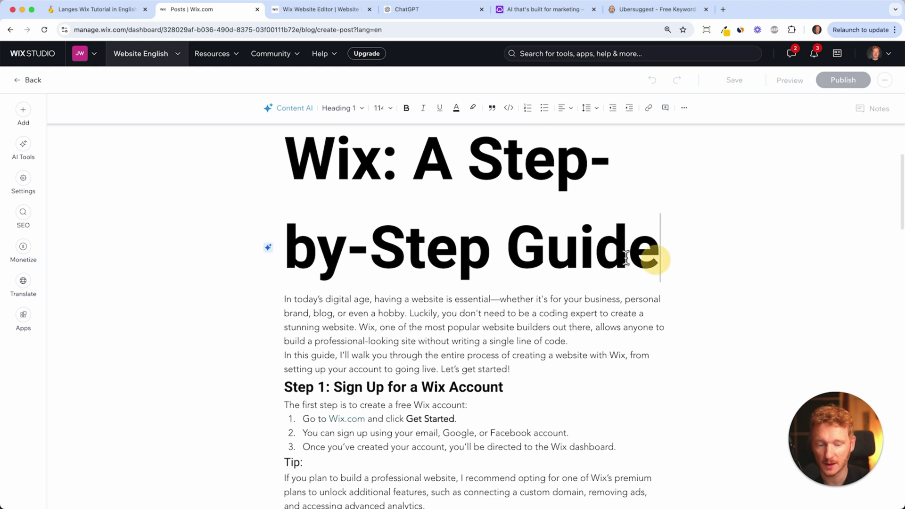
drag(658, 259, 302, 90)
key(super+x)
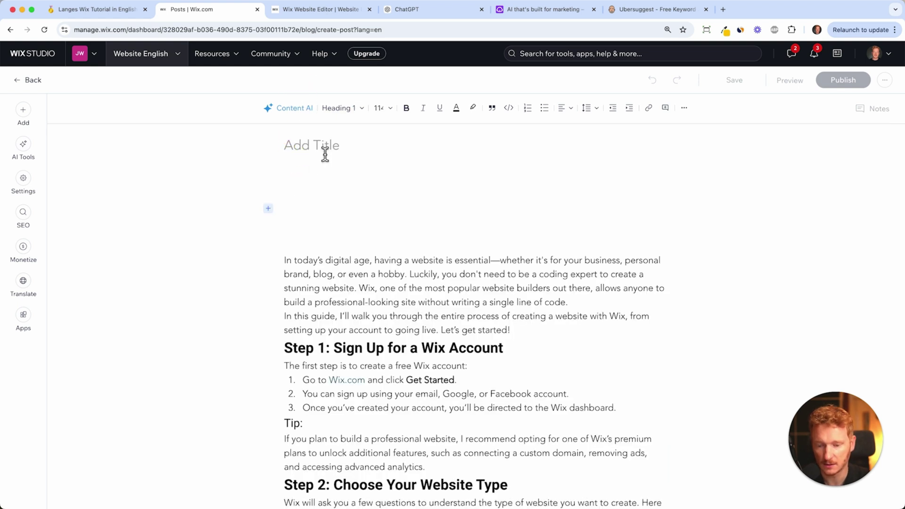
click(303, 145)
key(super+v)
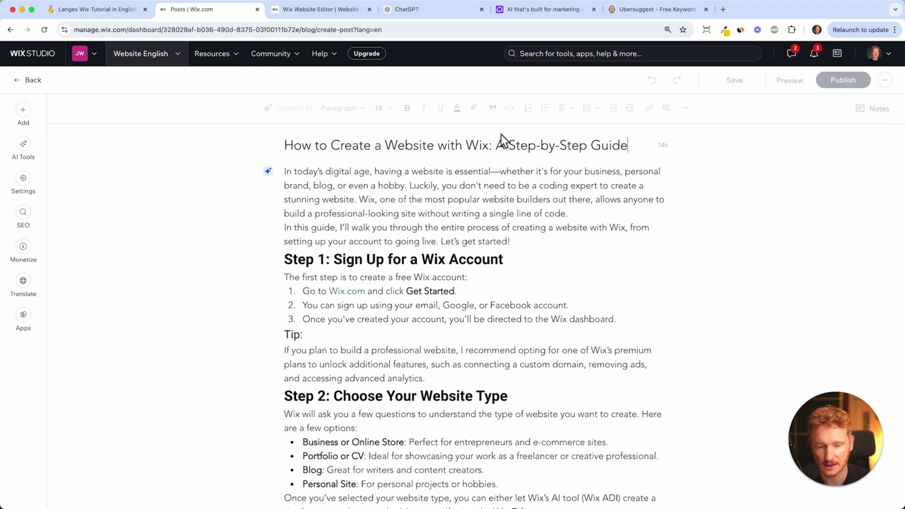
Insert a blank line before the "Step 1: Sign Up for a Wix Account" heading and another before its Tip heading
click(541, 242)
key(Return)
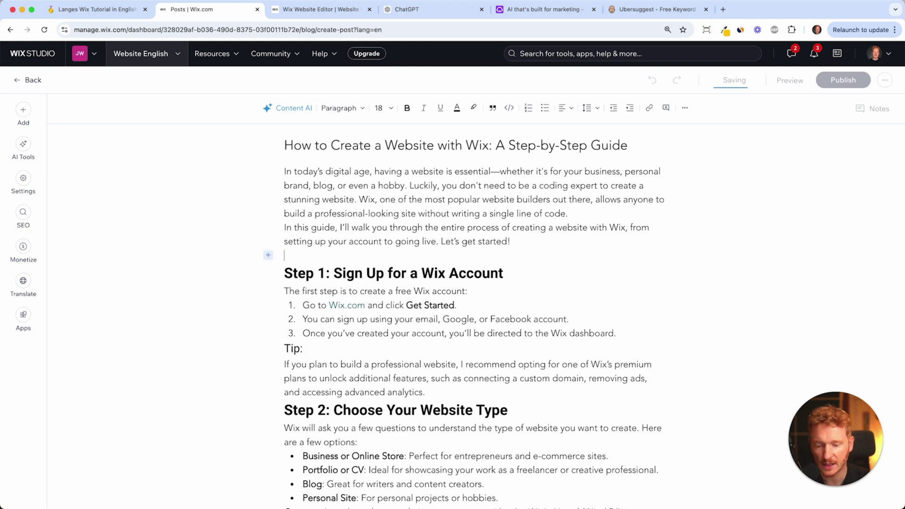
click(650, 332)
key(Return)
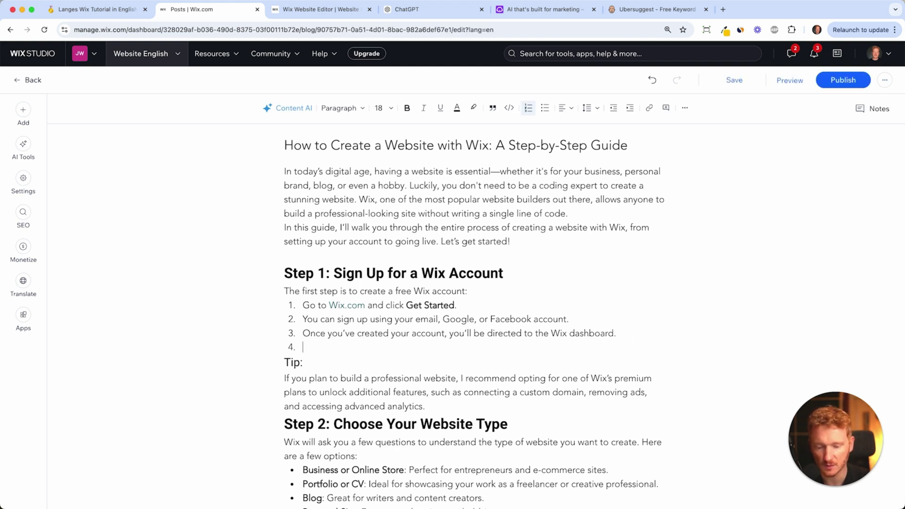
key(BackSpace)
key(shift+Return)
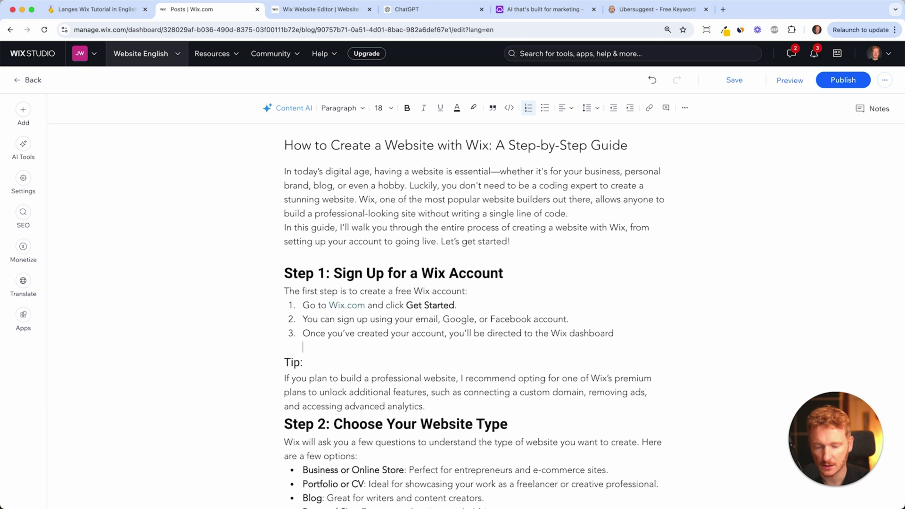
scroll(590, 393, down, 5)
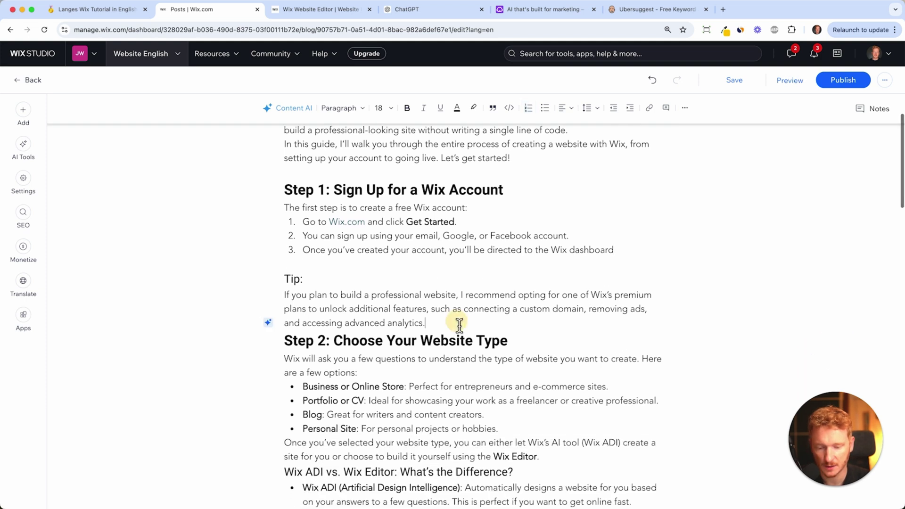
Insert a blank line before each of the Step 2, "Wix ADI vs. Wix Editor", Step 3 and Pro Tip headings
click(544, 340)
key(Return)
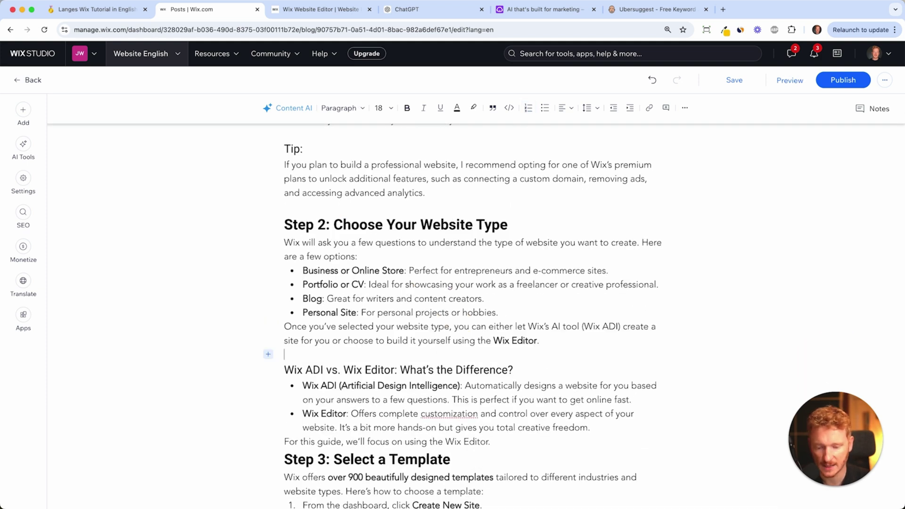
scroll(549, 349, down, 3)
click(518, 351)
key(Return)
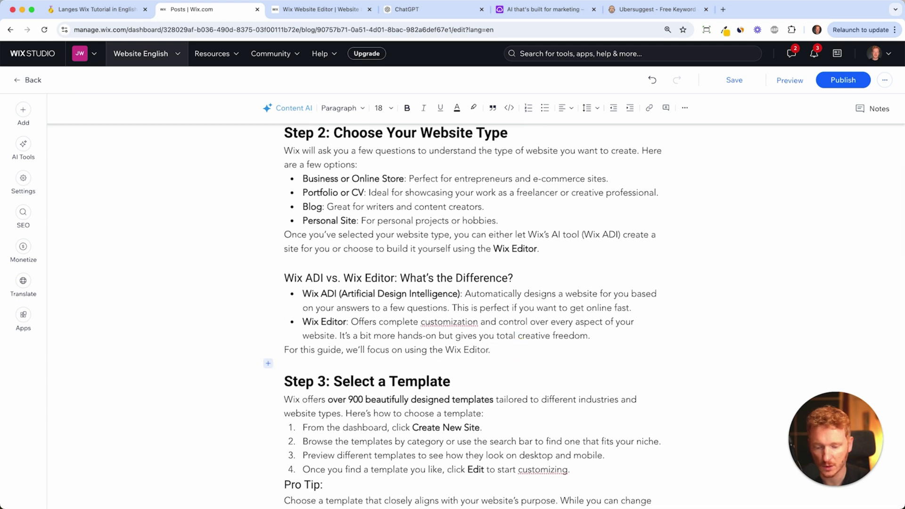
scroll(519, 384, down, 5)
click(589, 307)
key(Return)
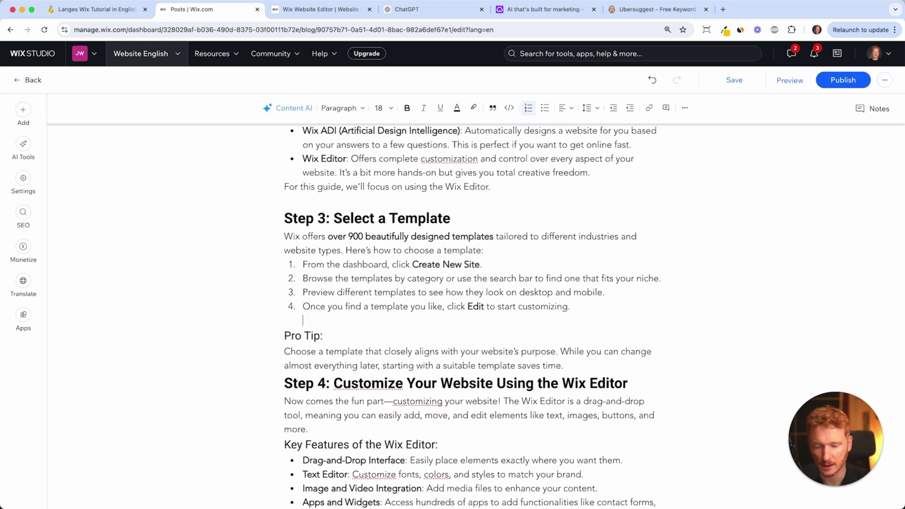
Insert blank lines before the remaining headings, from Step 4 through "Ready to Create Your Own Wix Website?"
scroll(586, 279, down, 4)
click(586, 198)
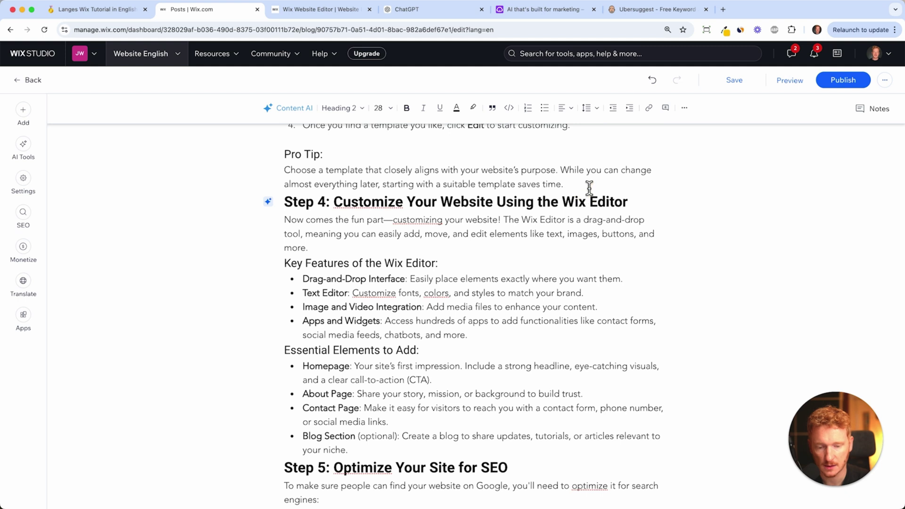
click(589, 187)
key(Return)
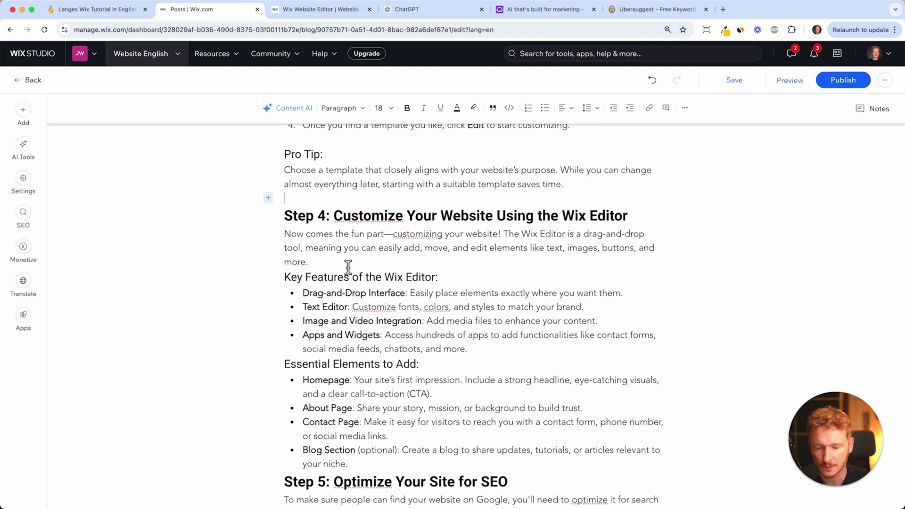
scroll(348, 267, down, 11)
click(688, 276)
key(Return)
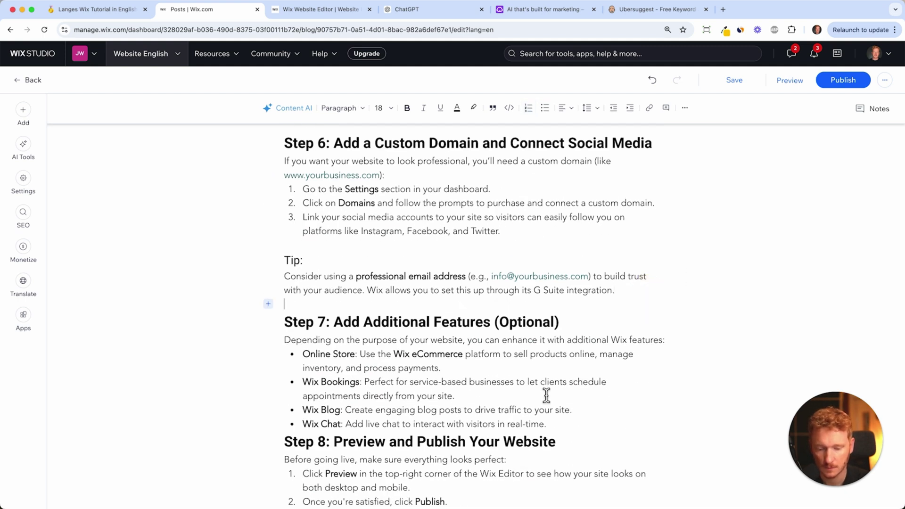
scroll(546, 395, down, 6)
click(370, 349)
key(Return)
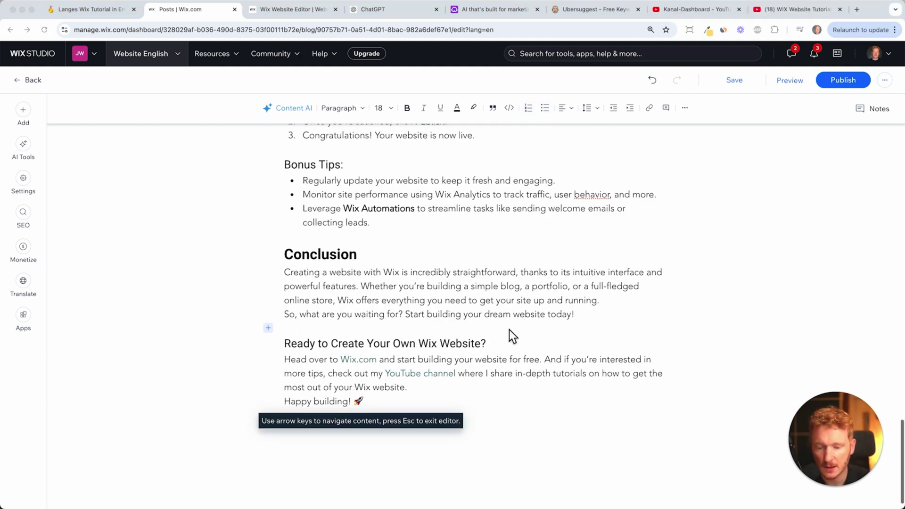
scroll(509, 330, up, 20)
scroll(509, 329, up, 15)
click(645, 224)
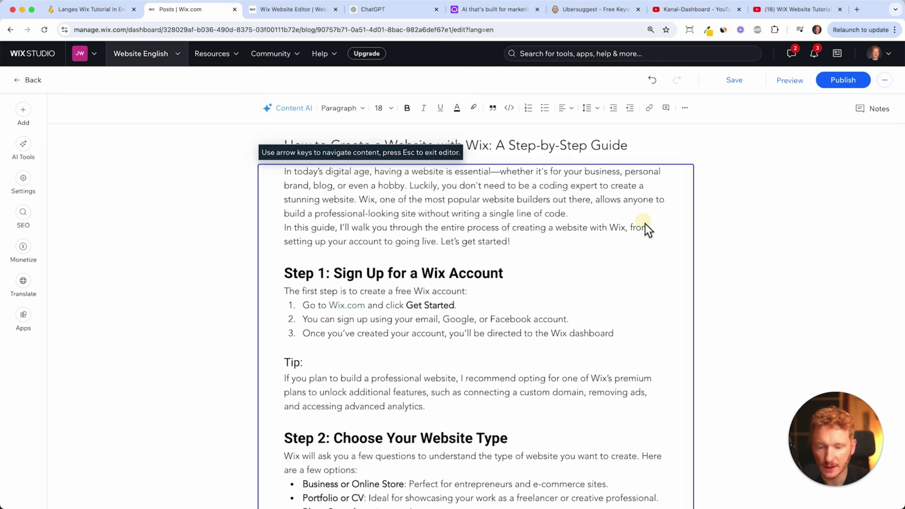
click(686, 140)
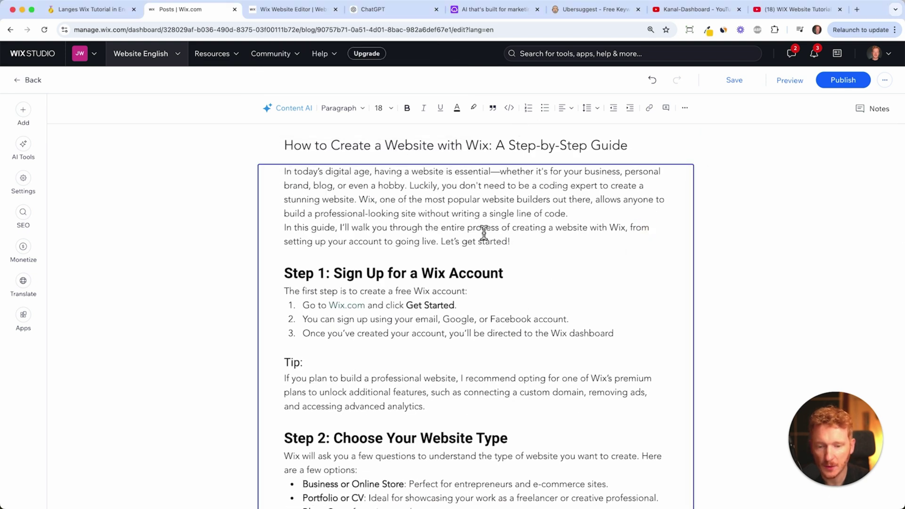
Look over the Jasper website and the ChatGPT article, and examine Jasper's pricing plans
click(480, 15)
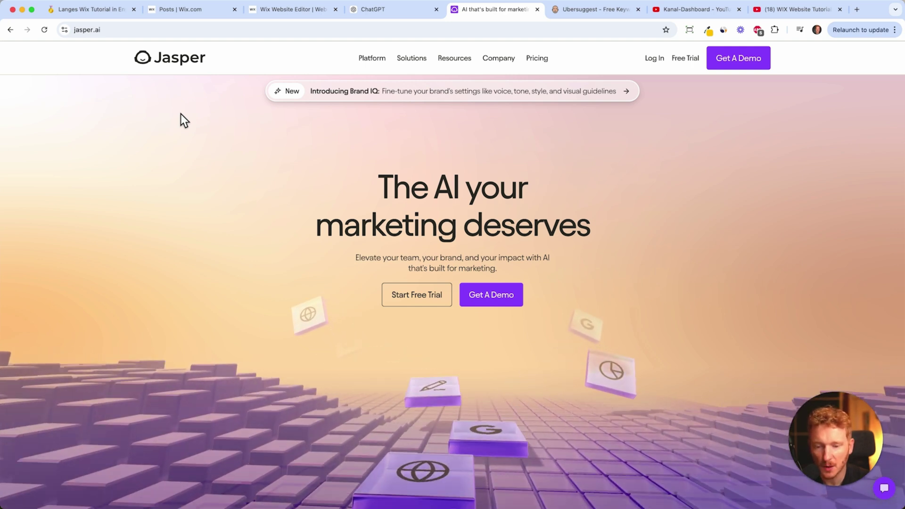
click(369, 12)
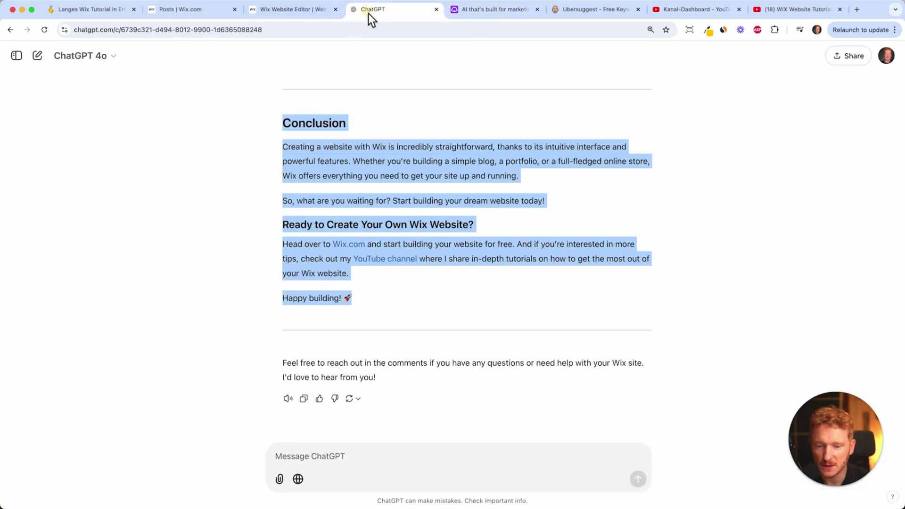
scroll(361, 213, up, 20)
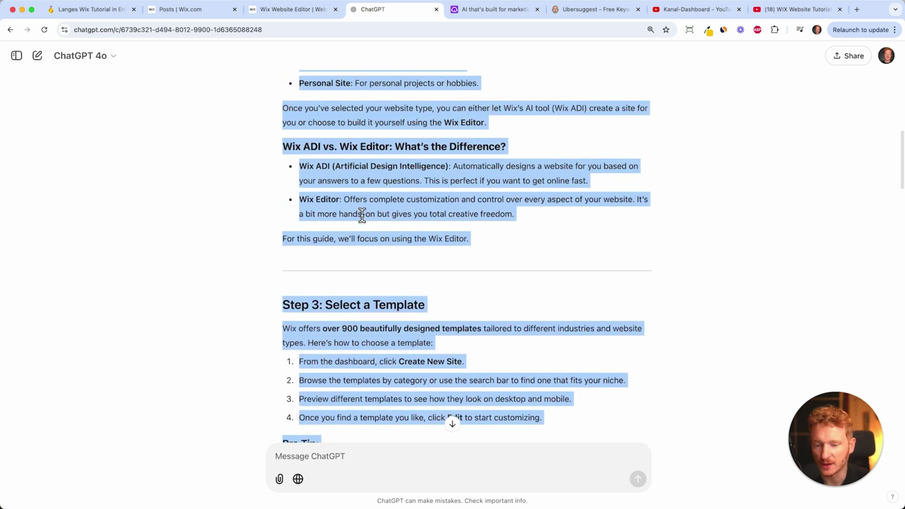
scroll(359, 216, up, 5)
key(ctrl+Tab)
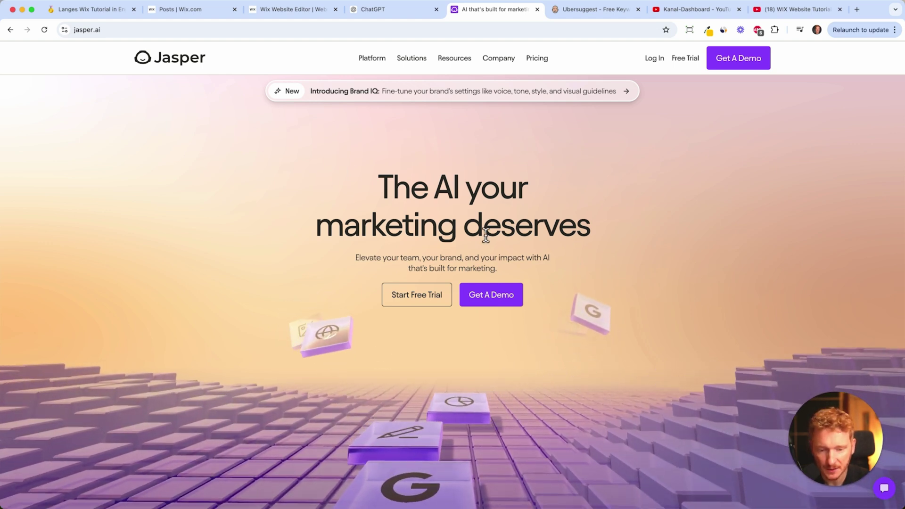
click(544, 64)
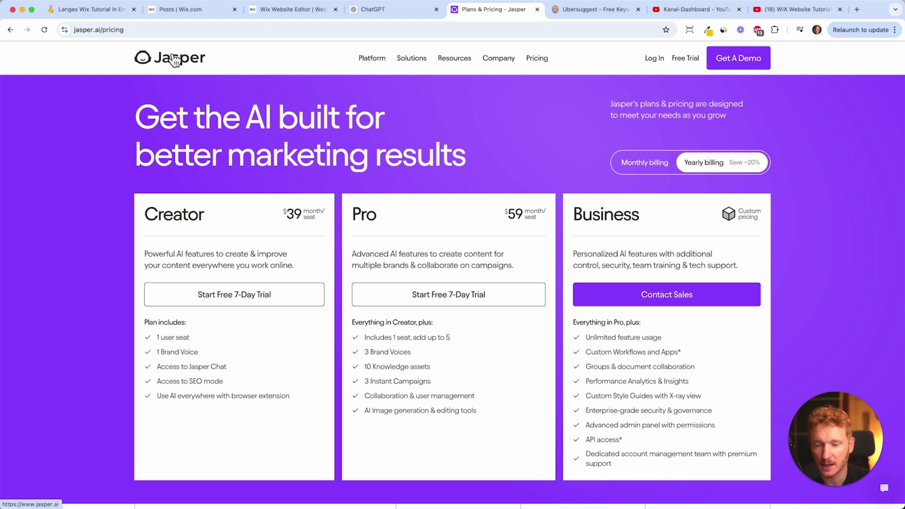
Switch back to the Wix post and add one blank line between the introduction paragraphs and two after "Let's get started!"
click(306, 14)
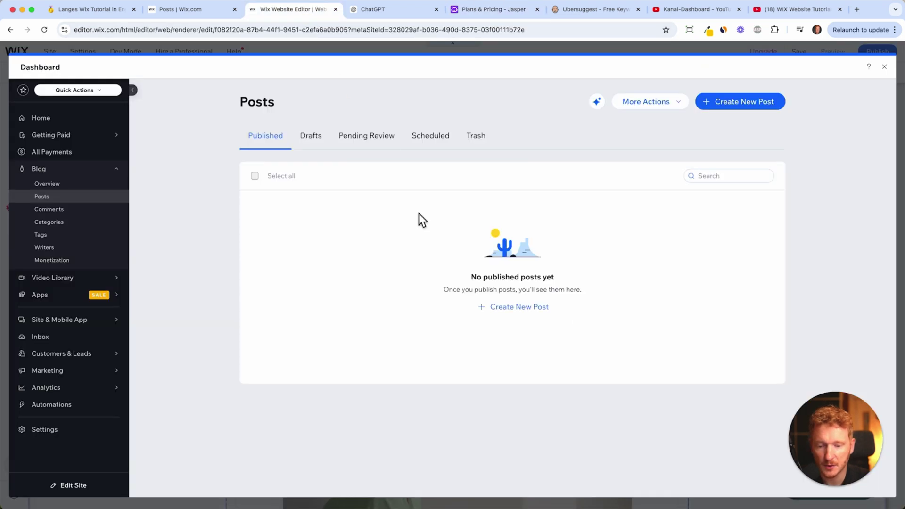
click(195, 15)
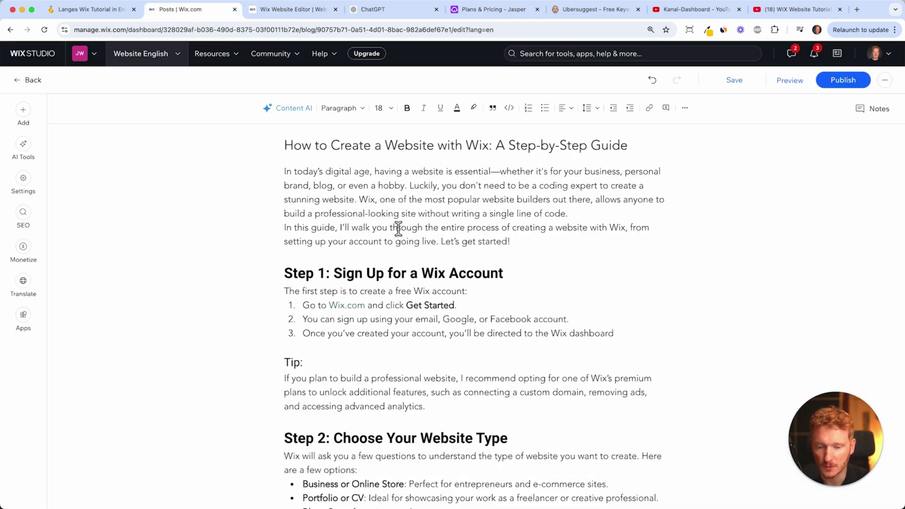
click(588, 214)
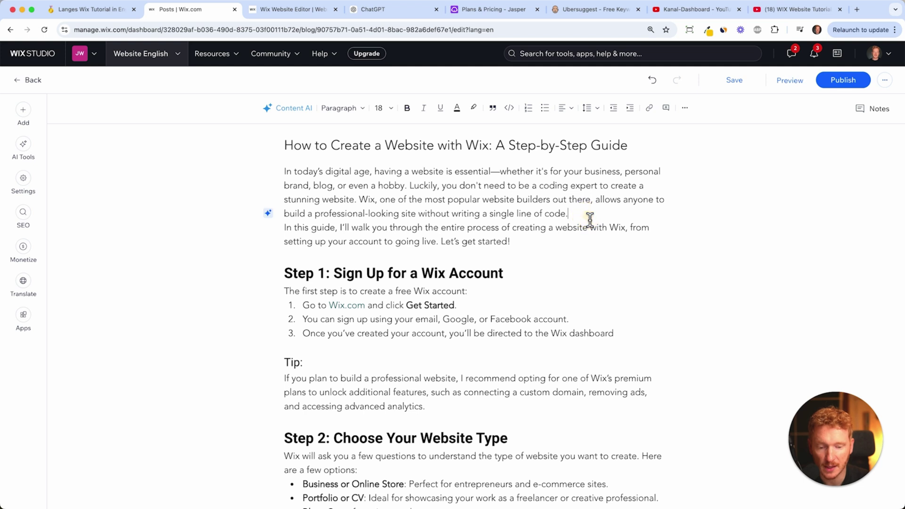
key(Return)
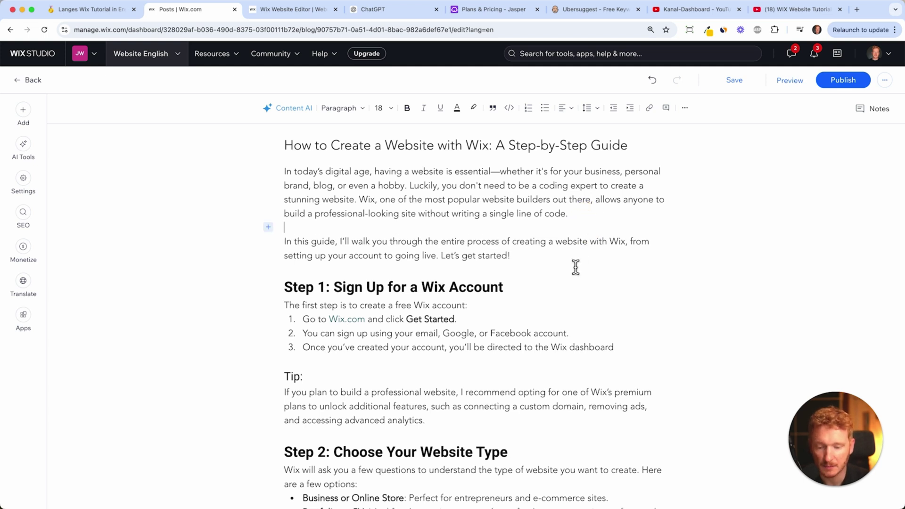
scroll(576, 267, down, 1)
click(538, 234)
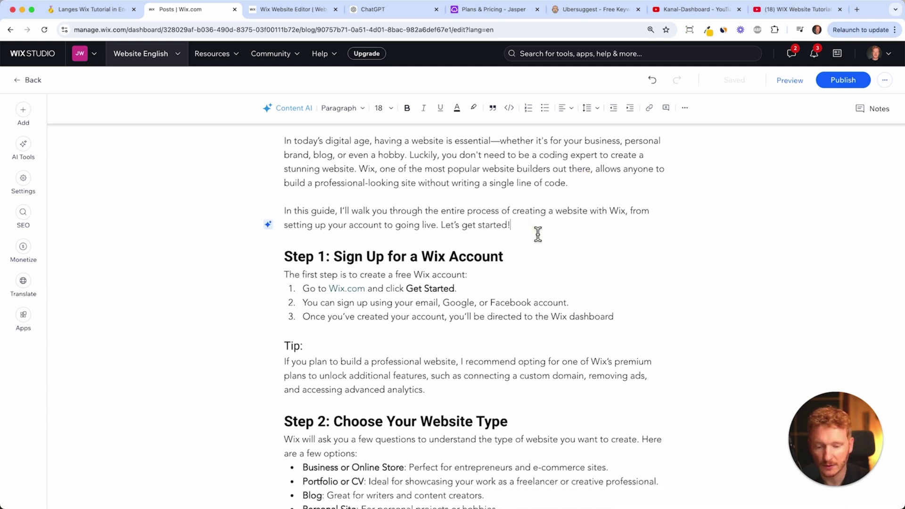
key(Return)
key(Return)
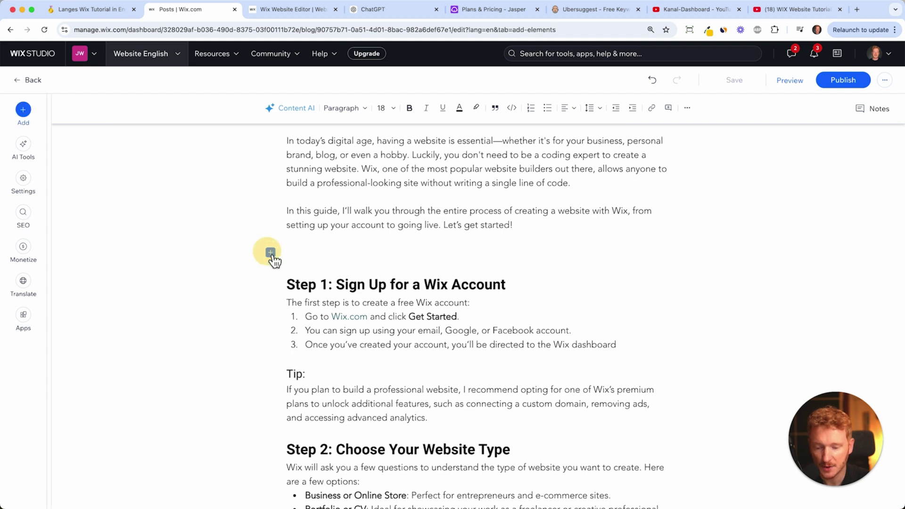
Insert an Unsplash photo of a laptop on a wooden table below the introduction, searching for "website"
click(269, 253)
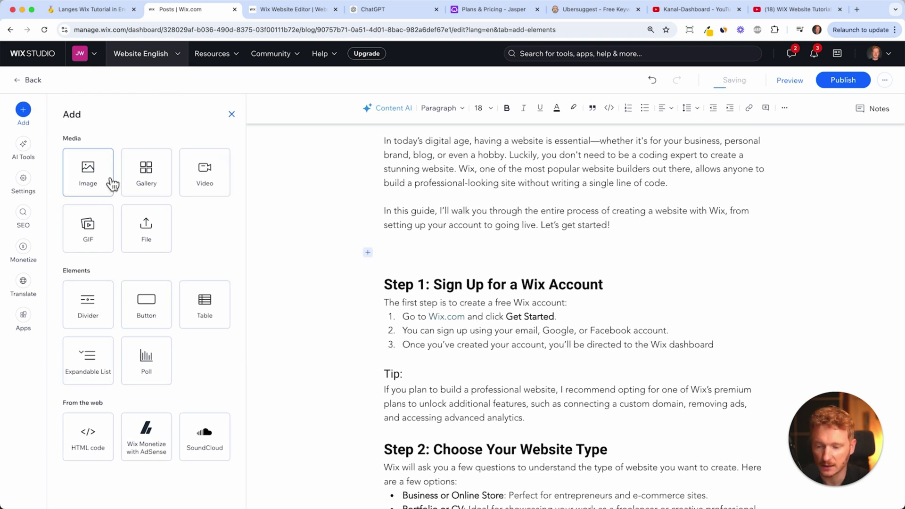
click(109, 180)
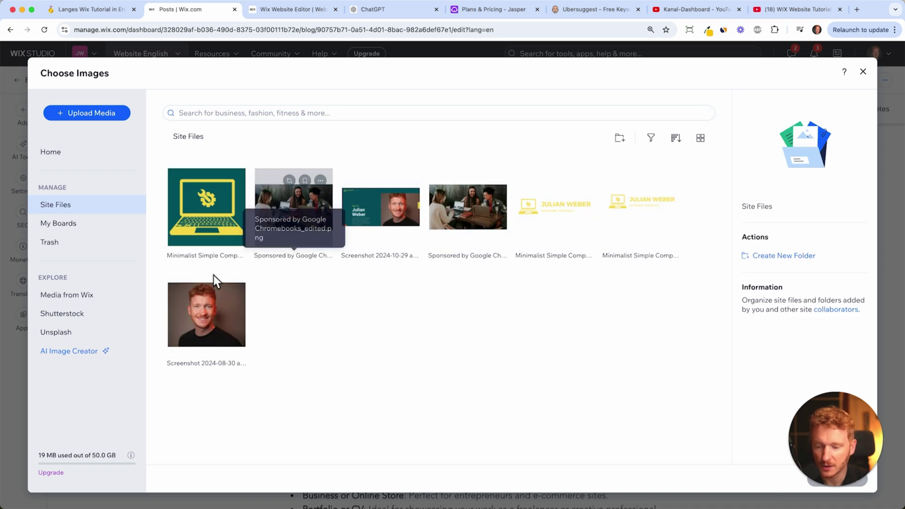
click(71, 336)
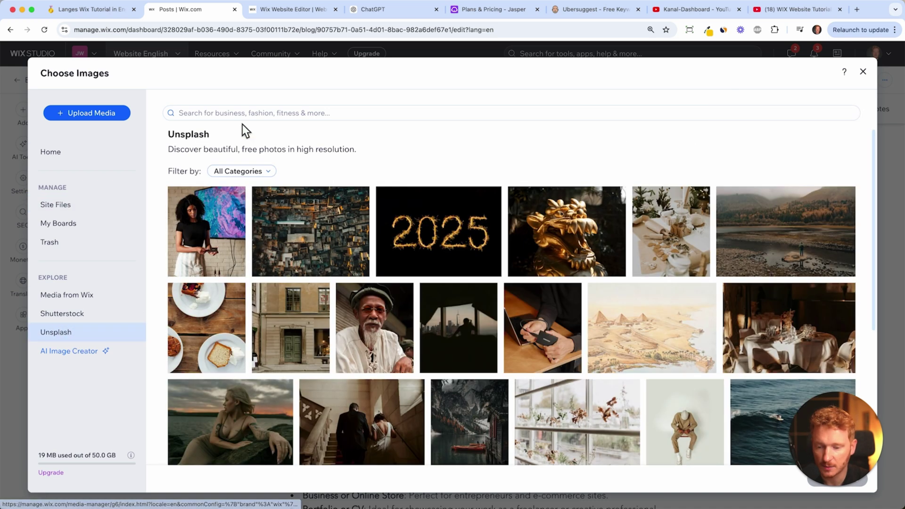
click(246, 114)
text(website)
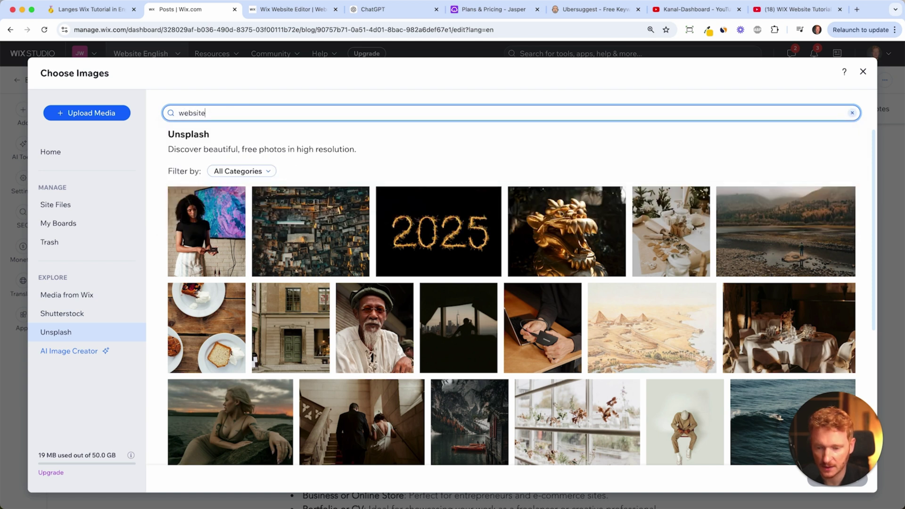
key(Return)
click(238, 215)
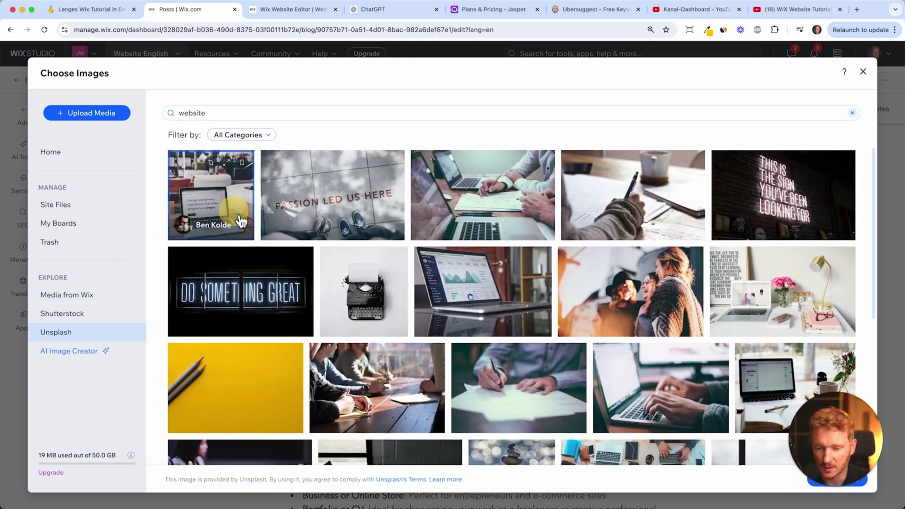
click(841, 484)
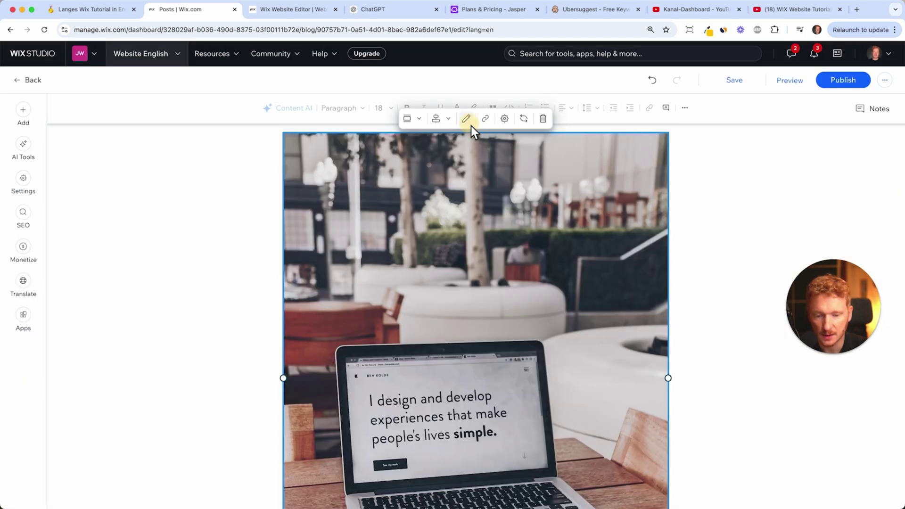
Crop away the upper part of the laptop photo so it frames the laptop and table, and save the edit
click(466, 118)
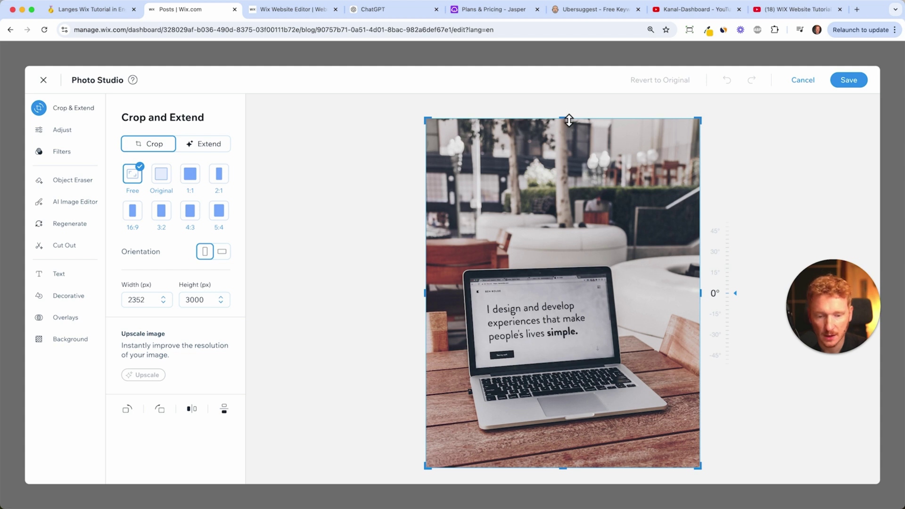
drag(568, 120, 567, 248)
drag(569, 485, 567, 478)
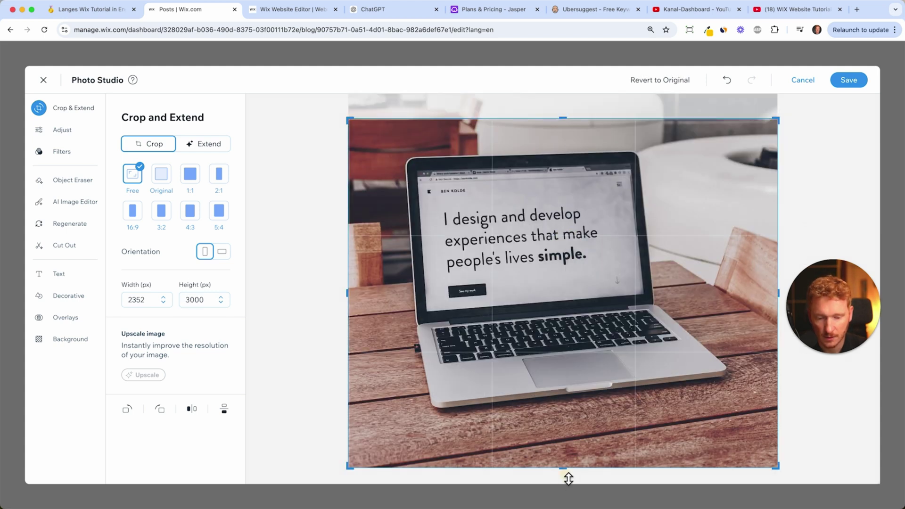
click(848, 80)
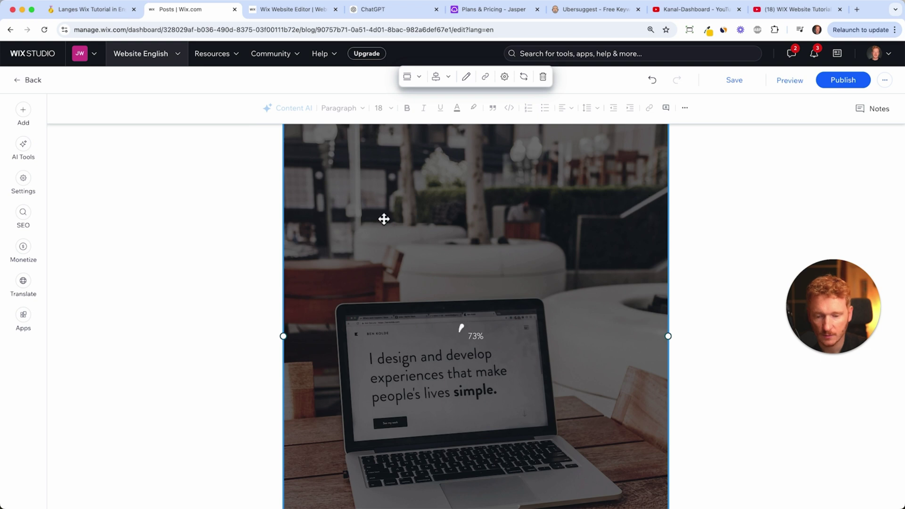
scroll(434, 270, up, 4)
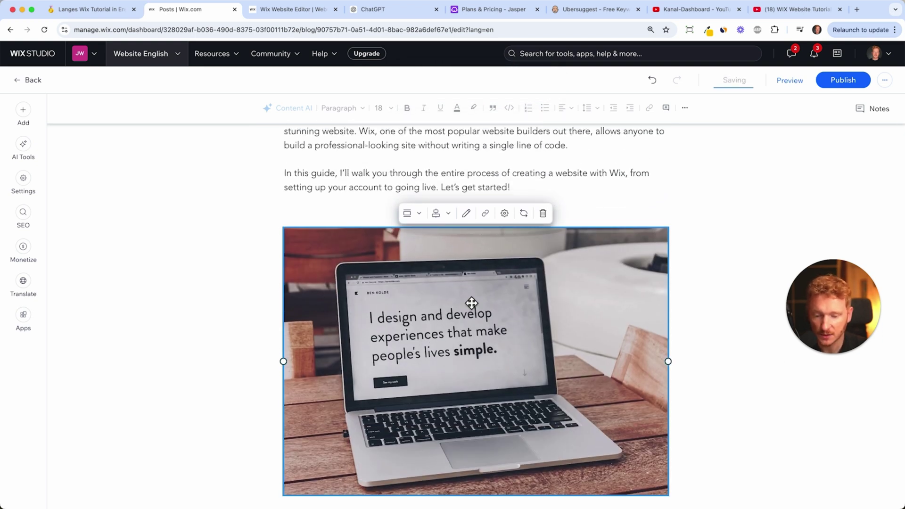
scroll(472, 302, down, 1)
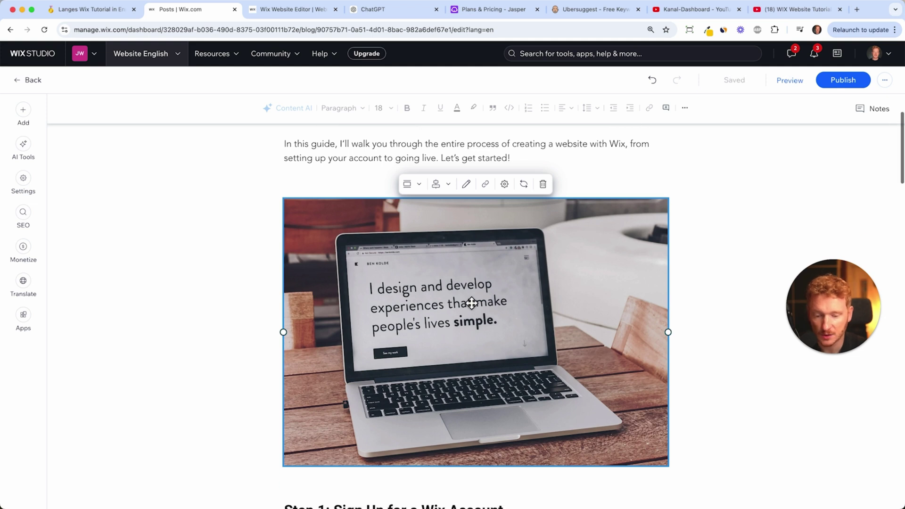
Add a blank line below "For this guide, we'll focus on using the Wix Editor." and open the video embed dialog there
scroll(488, 266, down, 2)
scroll(487, 266, down, 5)
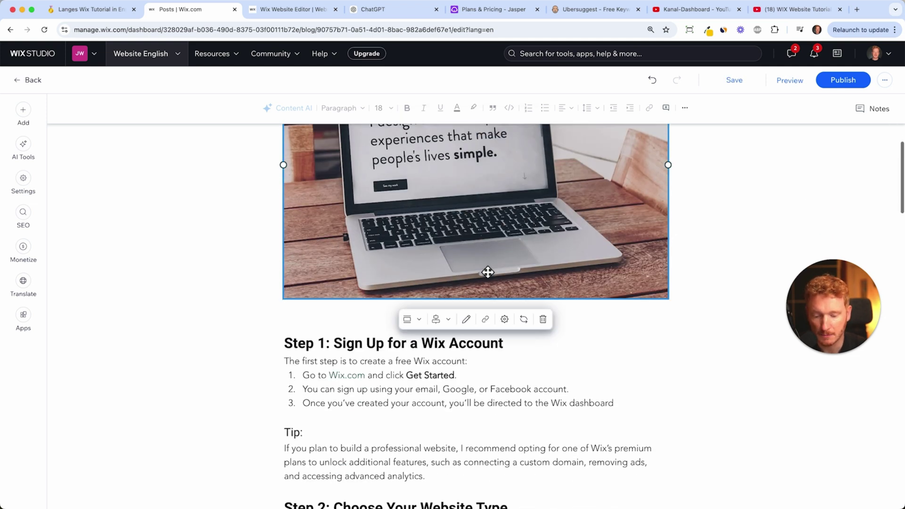
scroll(406, 363, down, 4)
scroll(405, 357, up, 4)
scroll(415, 365, down, 9)
click(520, 204)
key(Return)
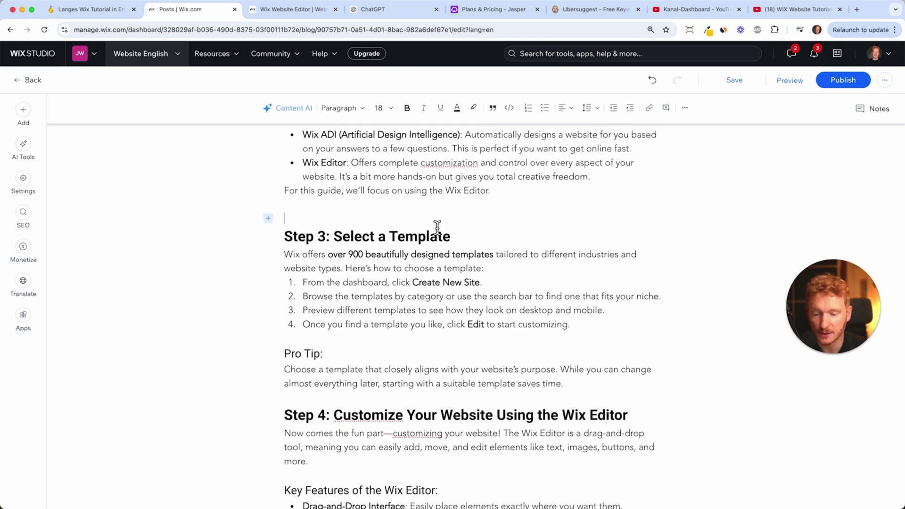
click(268, 217)
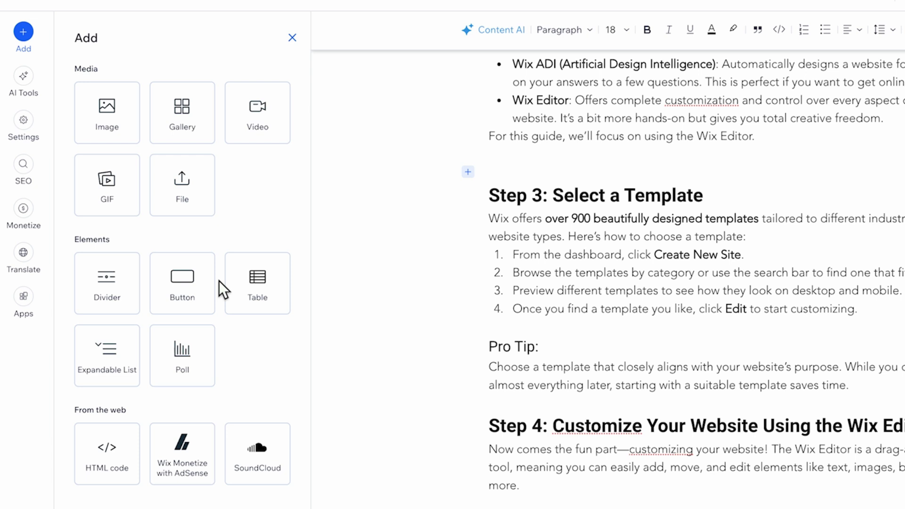
click(262, 124)
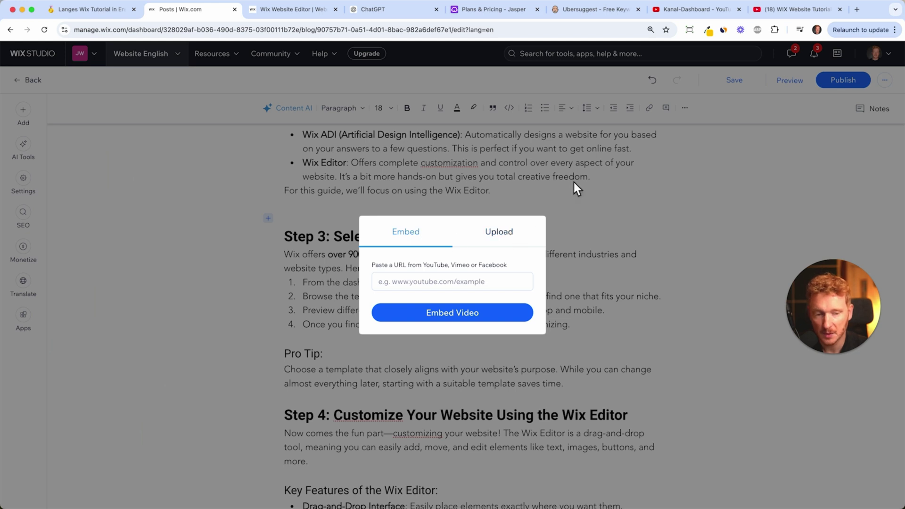
Embed the YouTube video "WIX Website Tutorial for Beginners (2024)" using its copied share link, and remove the extra blank line above it
click(769, 16)
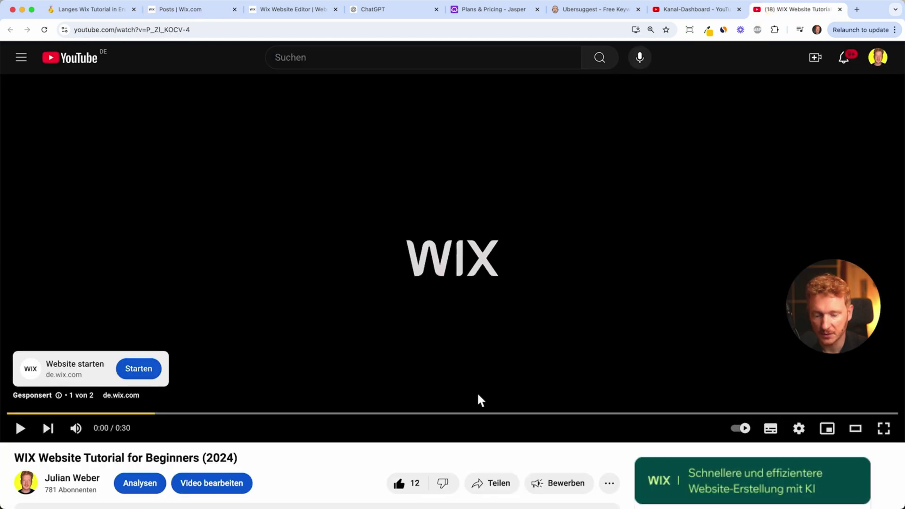
click(490, 482)
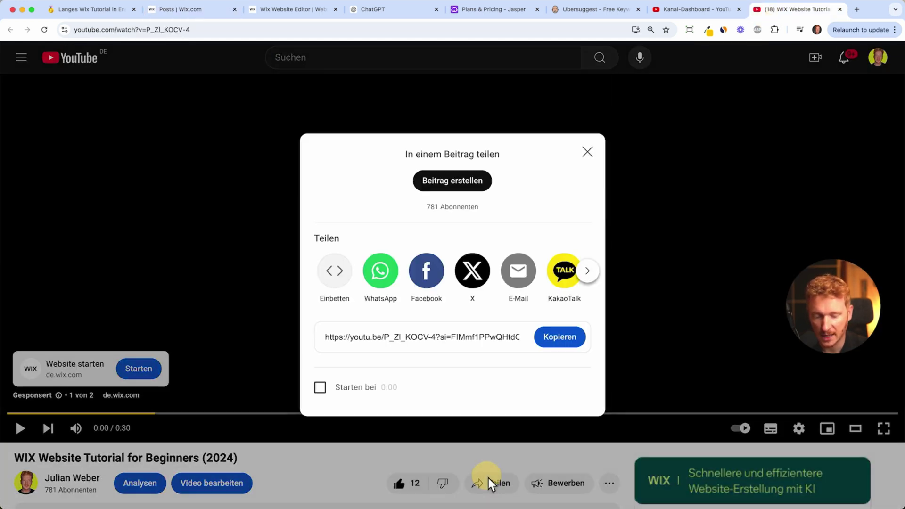
click(560, 337)
click(306, 10)
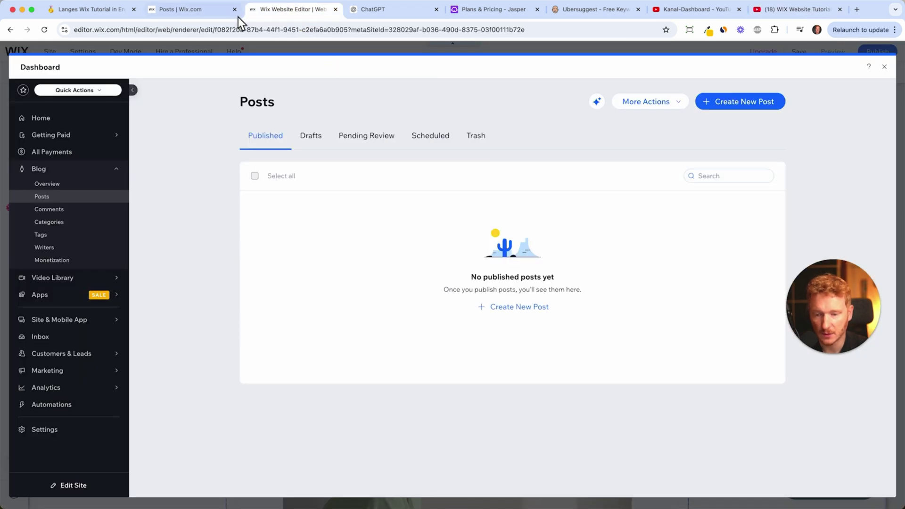
click(209, 12)
key(super+v)
click(465, 313)
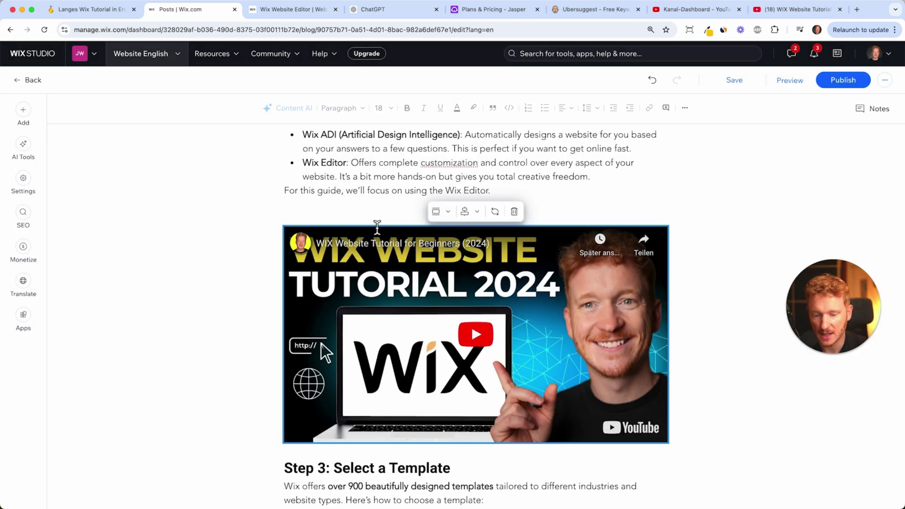
click(344, 212)
key(BackSpace)
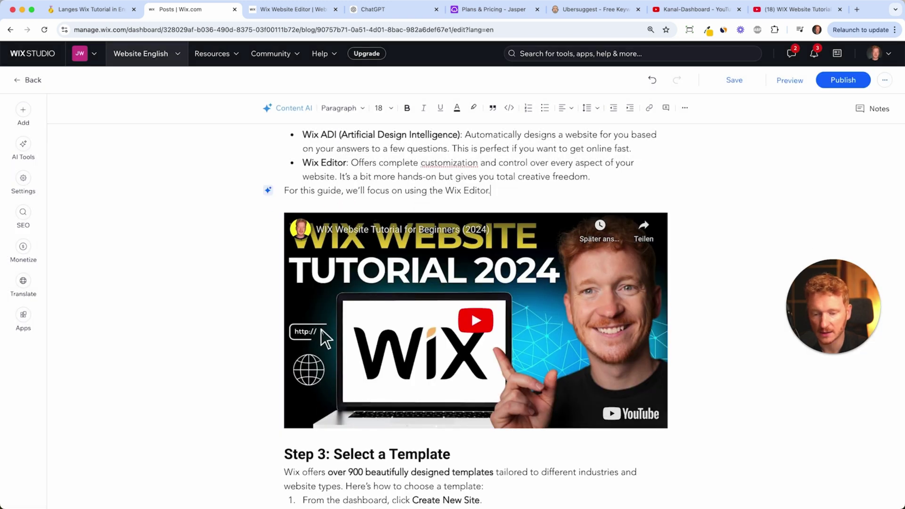
Look over the post's text, image and video from the title through the Step 4 section, and return to the title
scroll(460, 304, up, 15)
scroll(460, 304, up, 4)
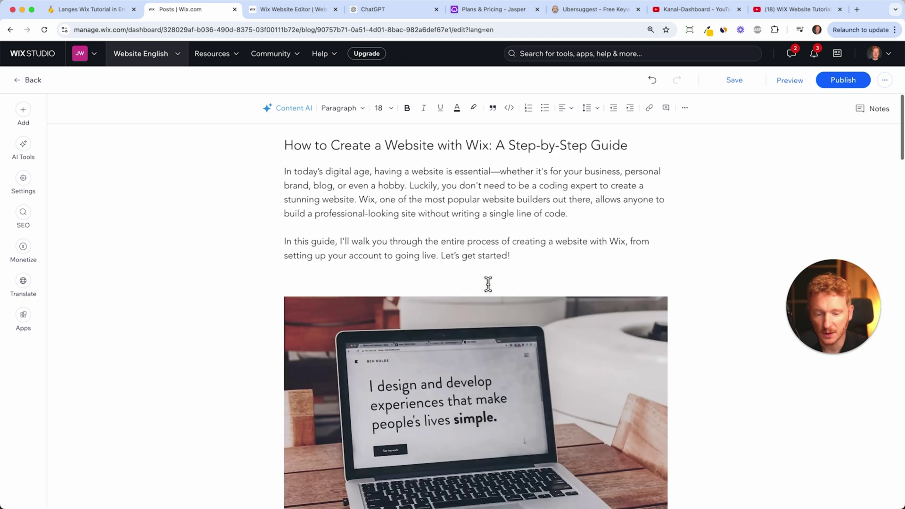
scroll(394, 419, down, 18)
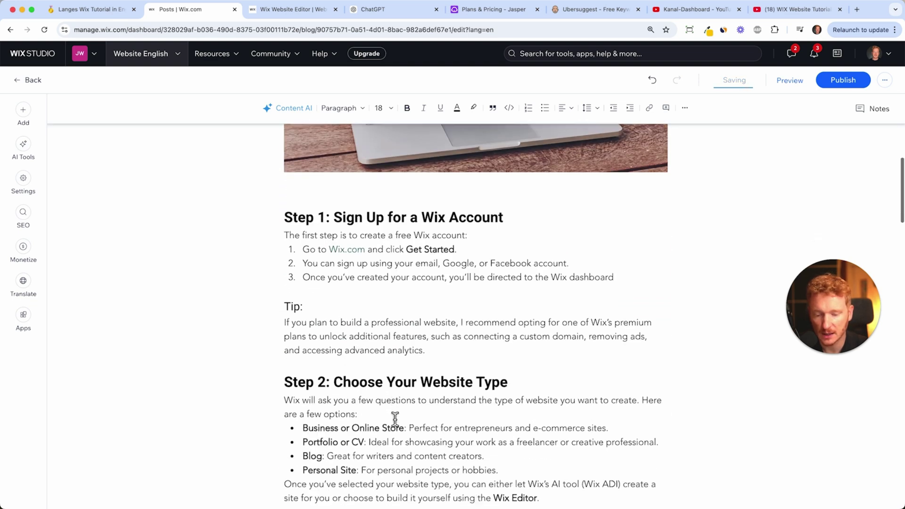
scroll(394, 419, down, 7)
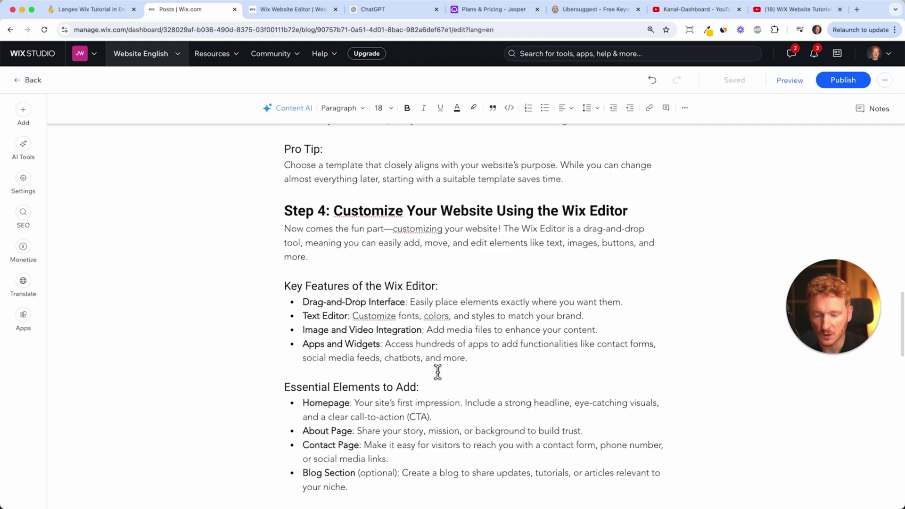
scroll(454, 266, up, 5)
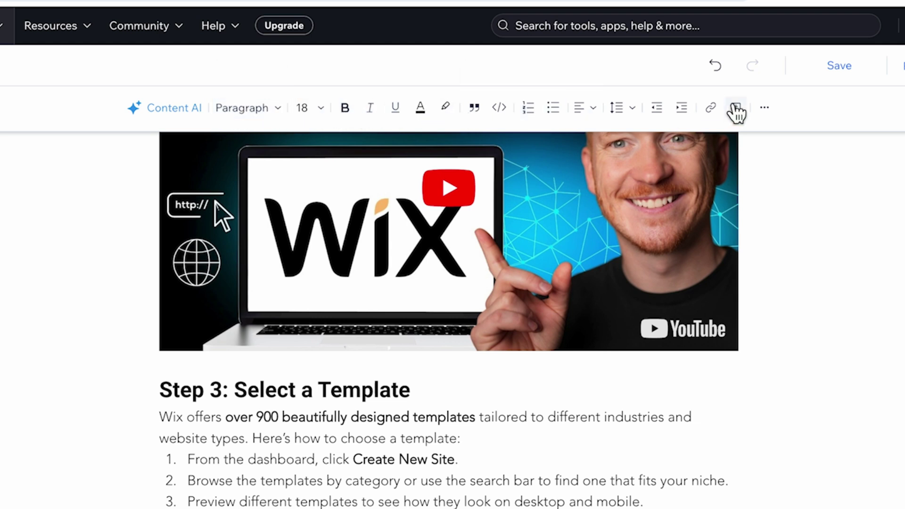
scroll(624, 234, up, 5)
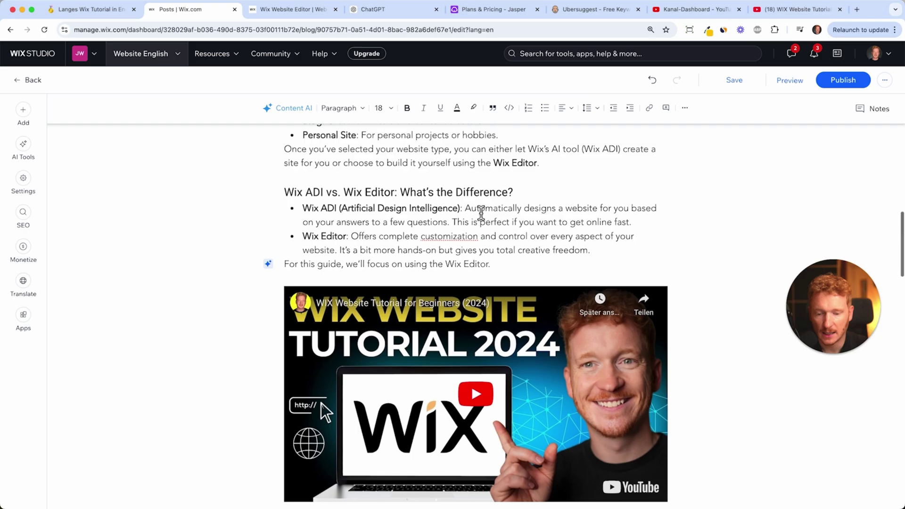
scroll(453, 266, up, 10)
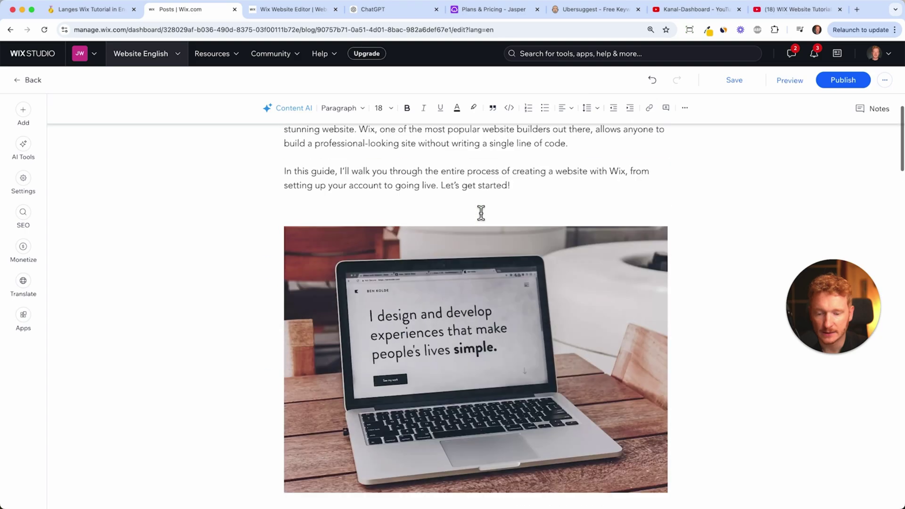
scroll(480, 212, up, 3)
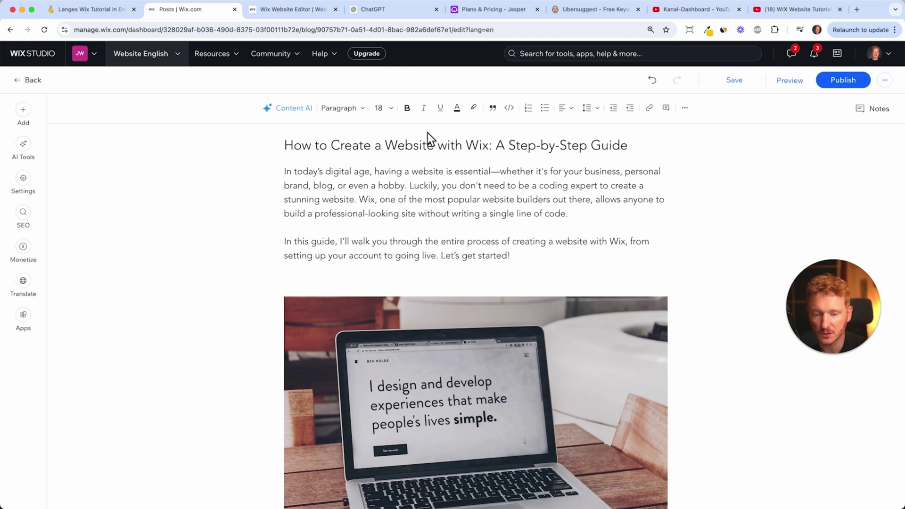
Switch to Ubersuggest and examine the search volume and SEO difficulty for the keyword "how to make a website"
click(578, 13)
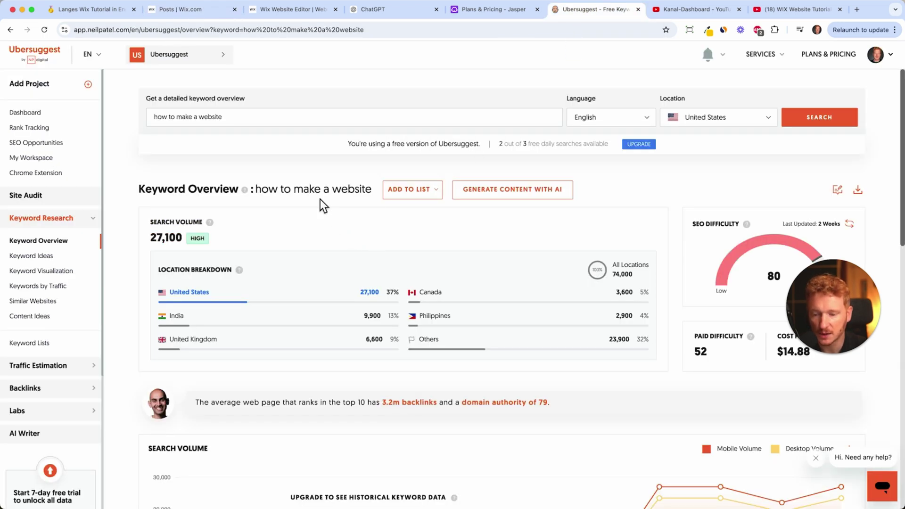
drag(806, 309, 808, 453)
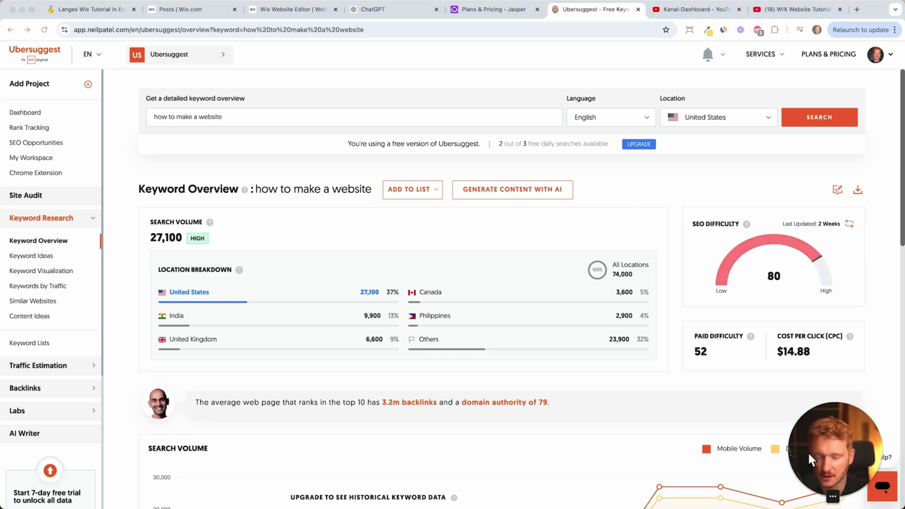
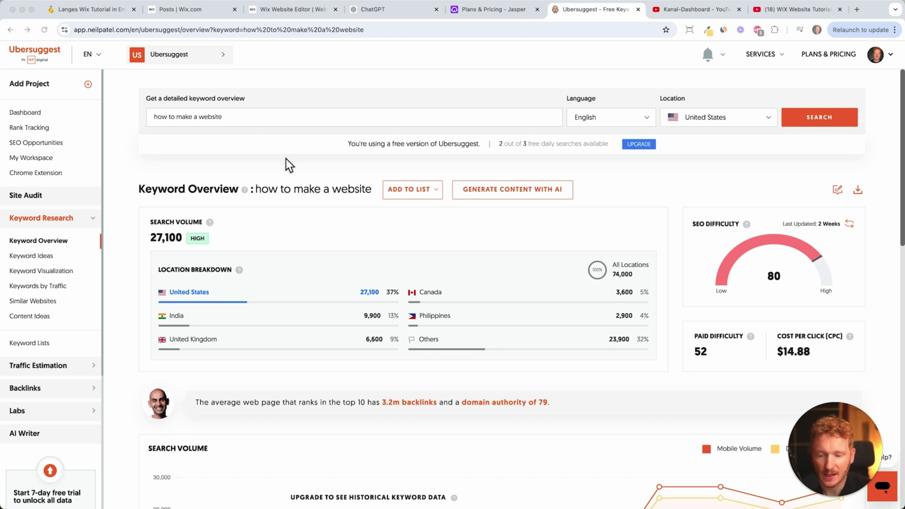
click(285, 122)
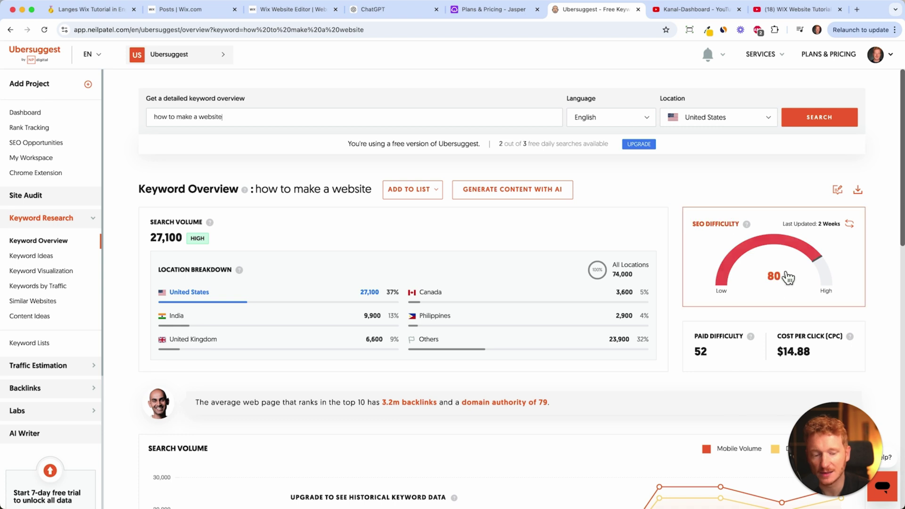
Switch back to the Wix post and open its general post settings with the featured image, publish date and writer
click(188, 9)
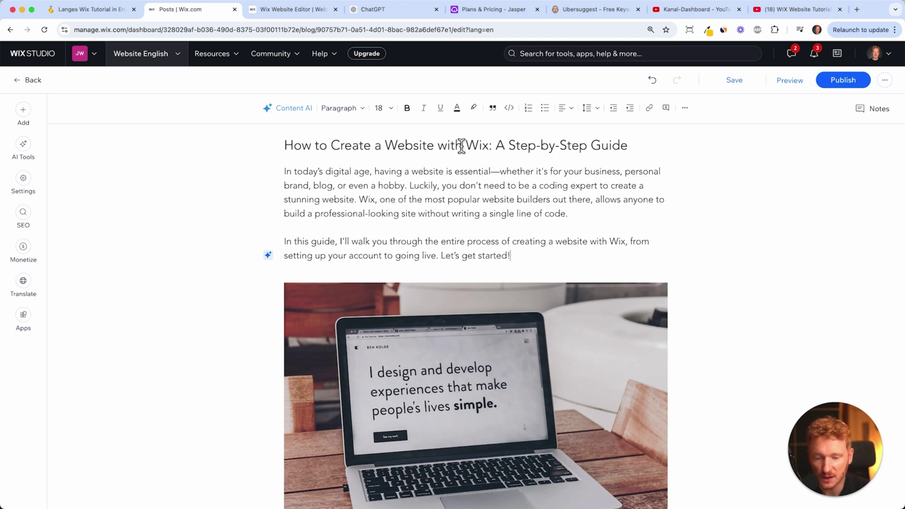
scroll(374, 213, down, 1)
scroll(374, 213, down, 1)
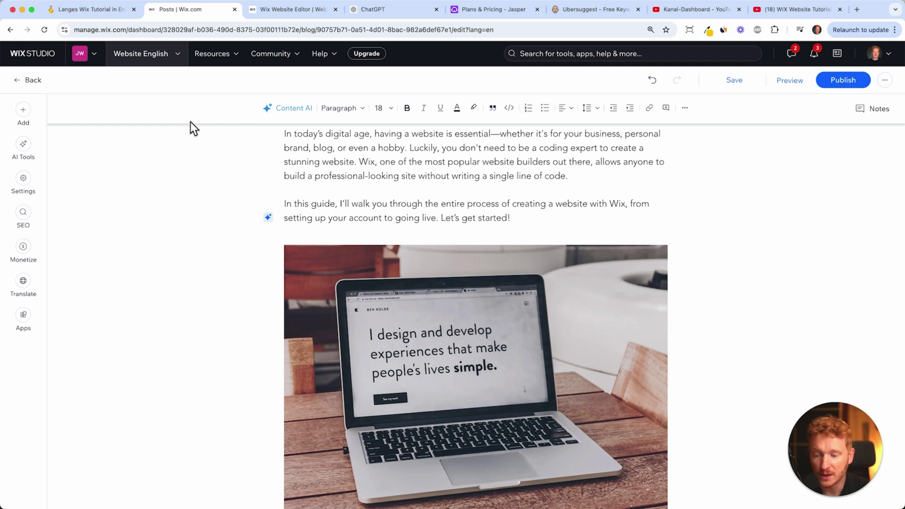
click(24, 179)
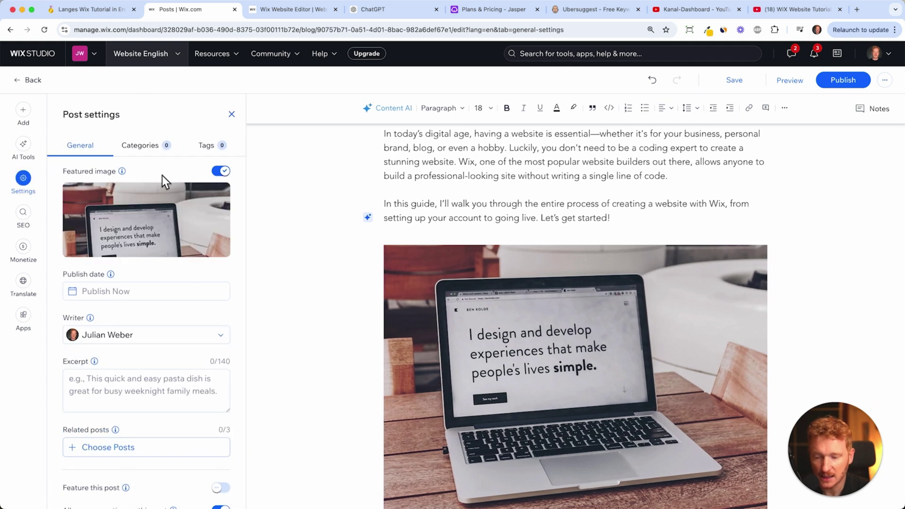
scroll(143, 277, down, 1)
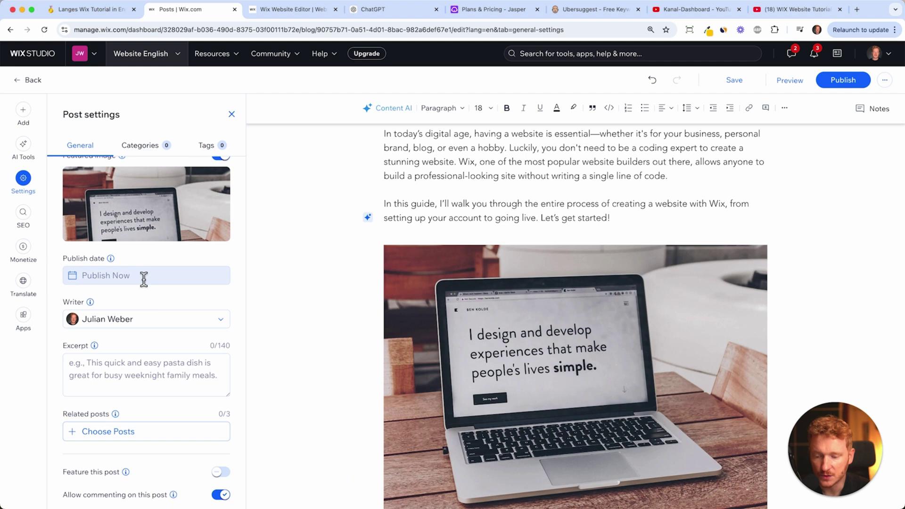
Fill the post's excerpt with the first introduction paragraph, copied from the article
mouse_move(96, 347)
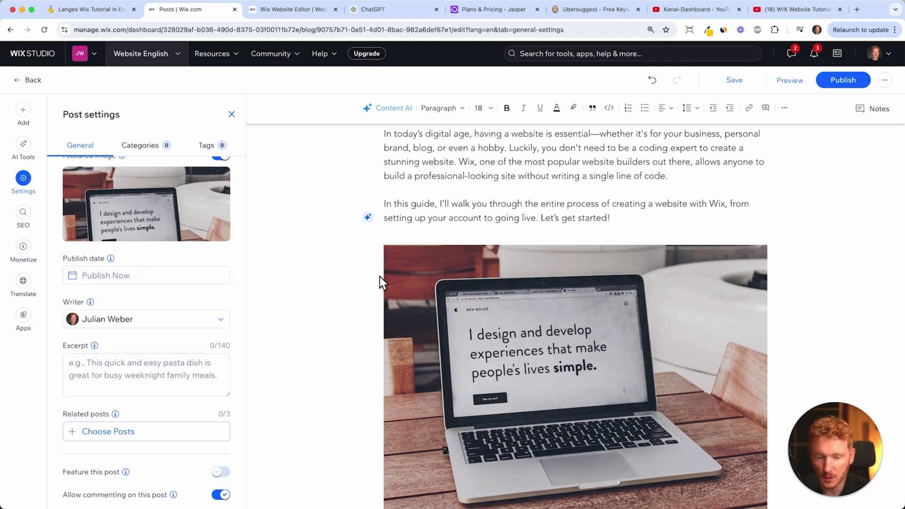
scroll(379, 276, up, 2)
drag(669, 214, 388, 171)
key(ctrl+c)
click(105, 370)
key(ctrl+v)
scroll(132, 264, up, 1)
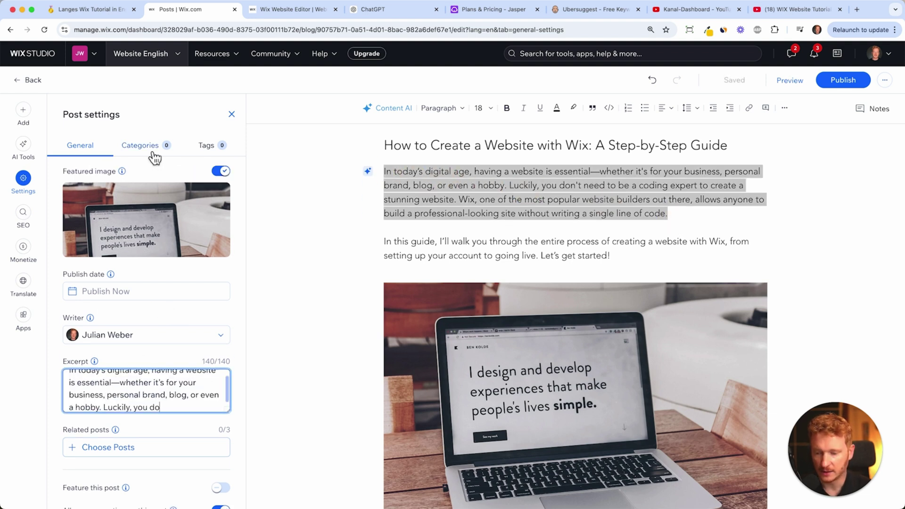
Open the post's basic SEO settings and read the title tag through to its end
click(25, 215)
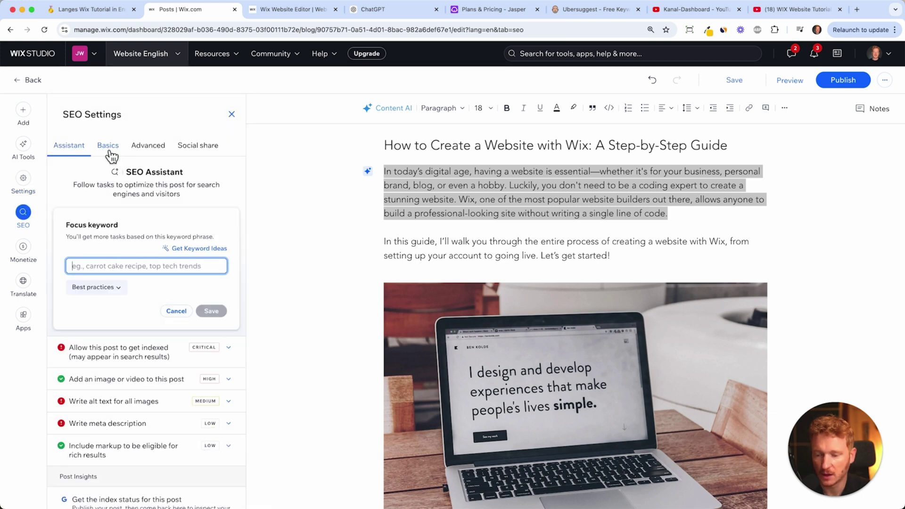
click(108, 146)
scroll(139, 304, down, 1)
scroll(139, 304, down, 1)
triple_click(137, 248)
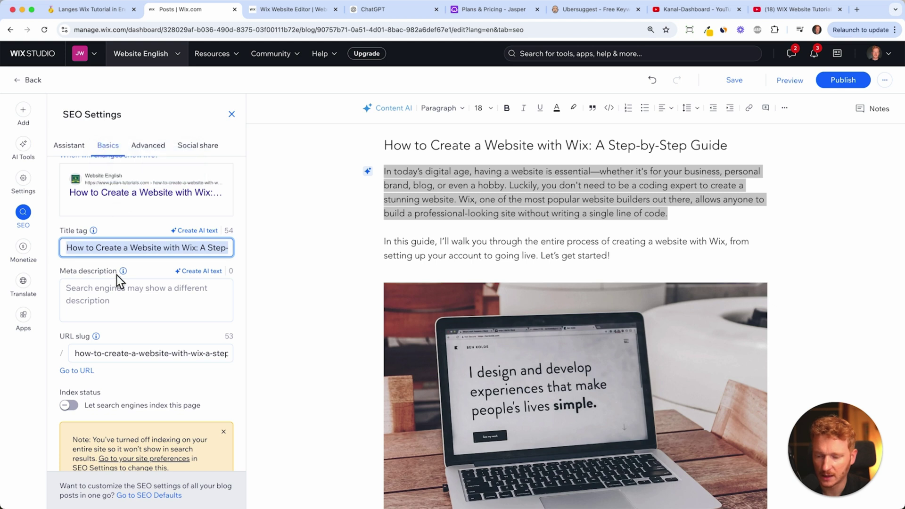
click(96, 247)
click(200, 247)
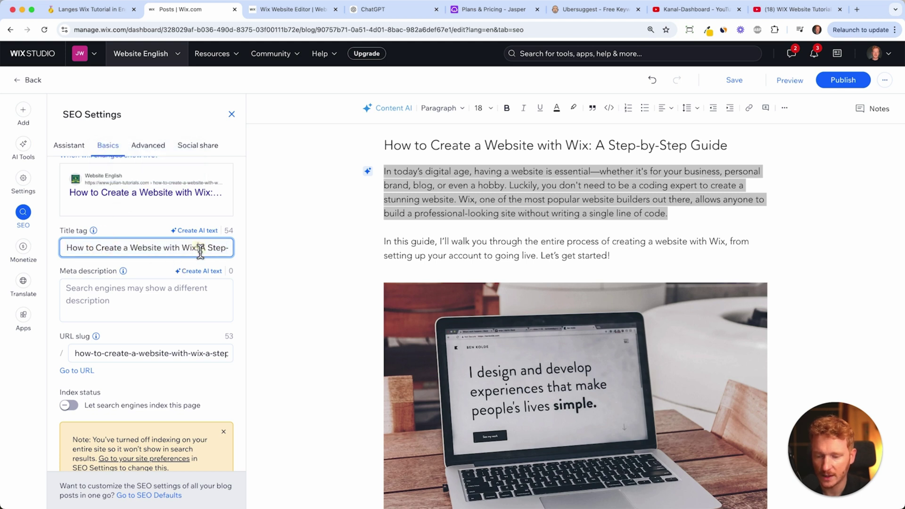
key(Right)
key(Right)
key(Right)
key(Right)
key(Right)
key(Right)
key(Right)
key(Right)
key(Right)
key(Right)
key(Right)
key(Right)
key(Right)
key(Right)
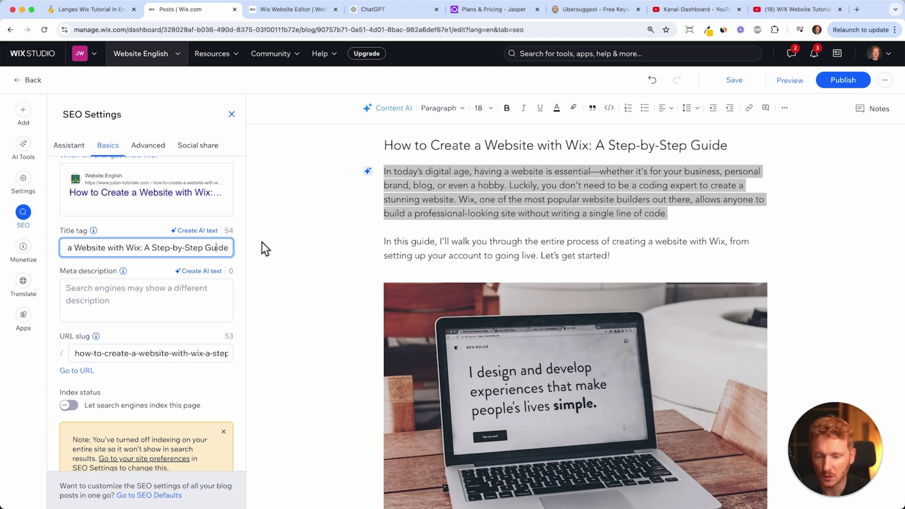
Set the meta description to the introduction's first two sentences, ending with "stunning website.", and check the search preview and URL slug
click(489, 198)
drag(459, 201, 370, 174)
click(87, 305)
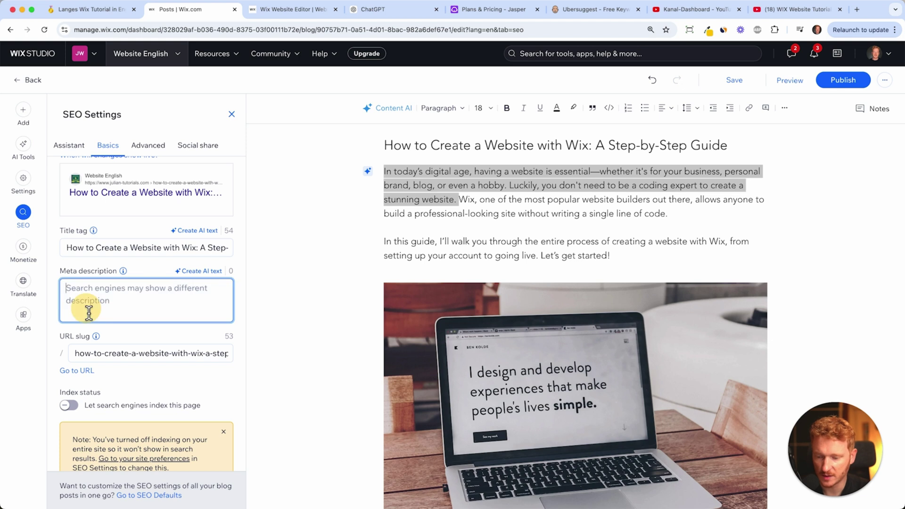
key(super+v)
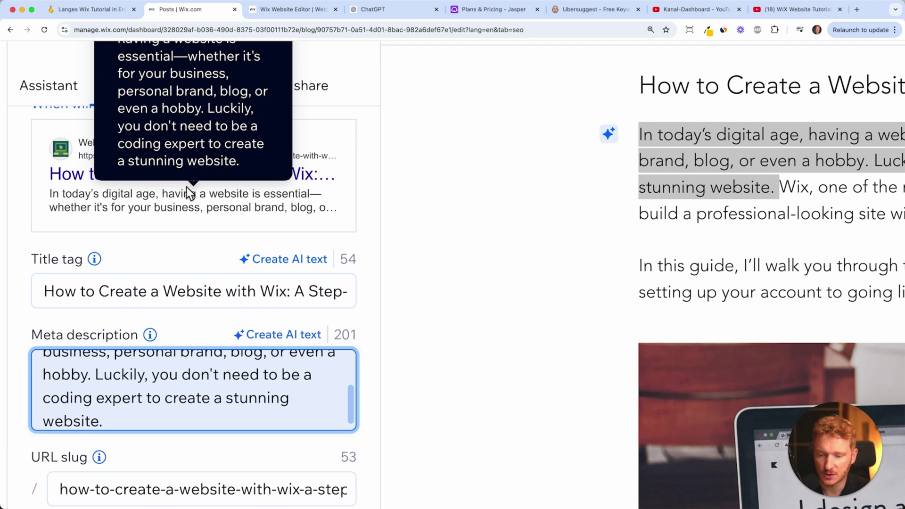
scroll(166, 422, up, 2)
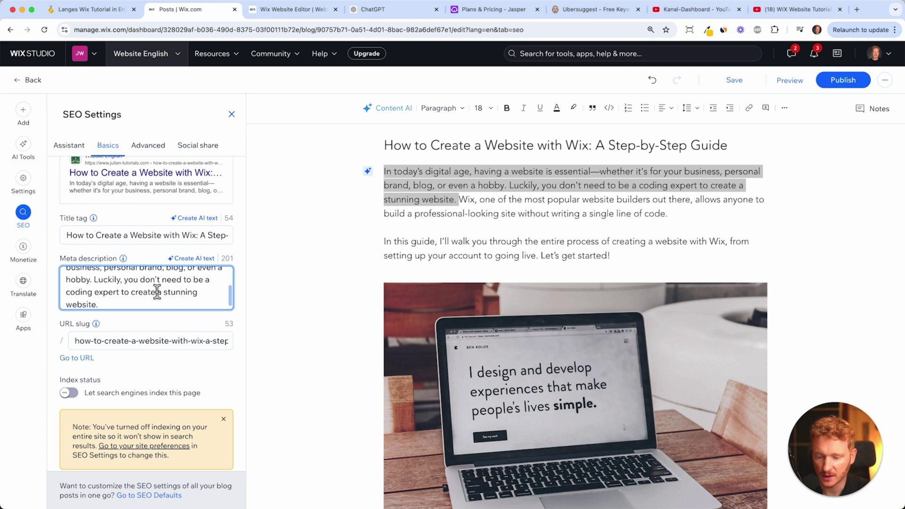
mouse_move(100, 329)
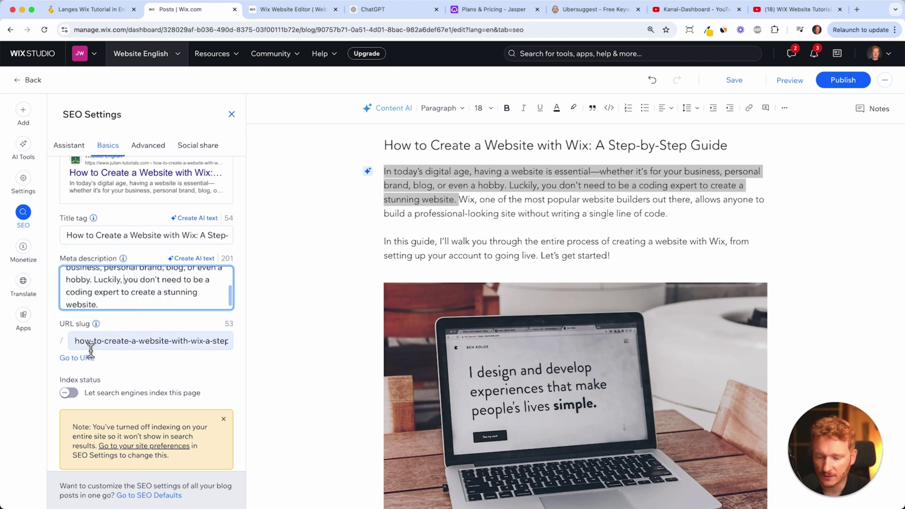
scroll(141, 184, up, 1)
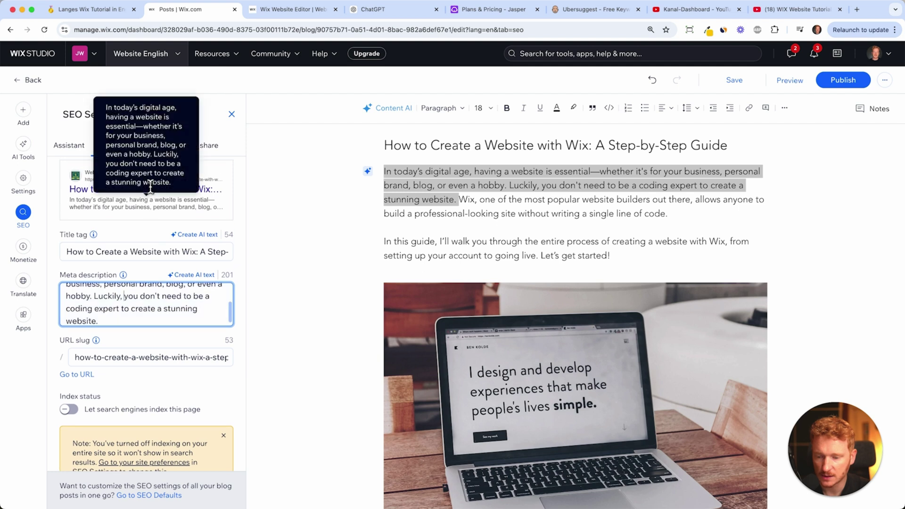
Shorten the post's URL slug to "wix-website-tutorial"
mouse_move(97, 175)
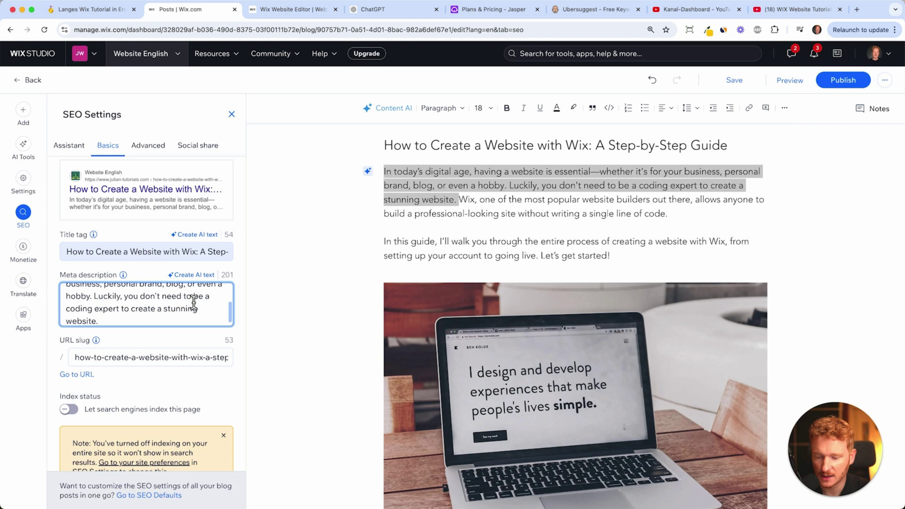
click(154, 365)
click(192, 363)
mouse_move(192, 362)
mouse_down()
mouse_move(77, 356)
mouse_move(188, 364)
mouse_up()
key(BackSpace)
key(BackSpace)
text(-website-tutorial)
click(191, 347)
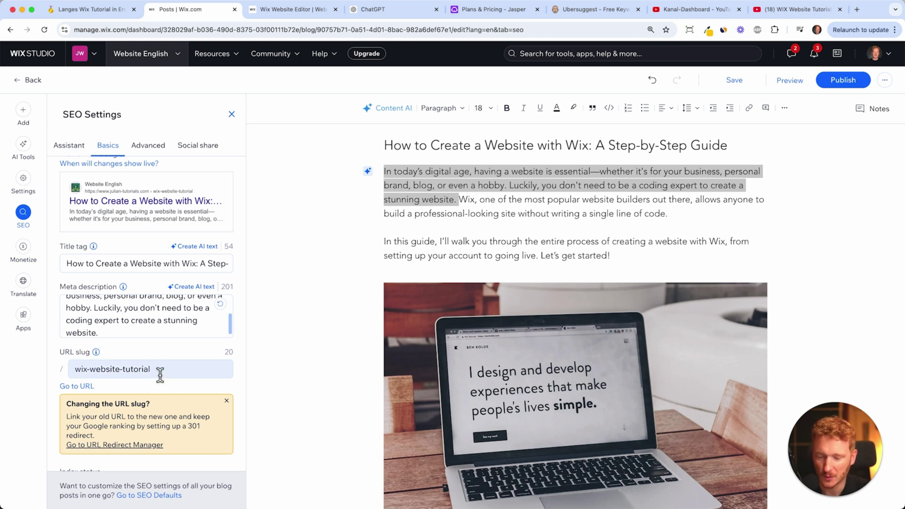
Go from the post's indexing note to the site preferences and let search engines index the entire site
scroll(187, 347, down, 2)
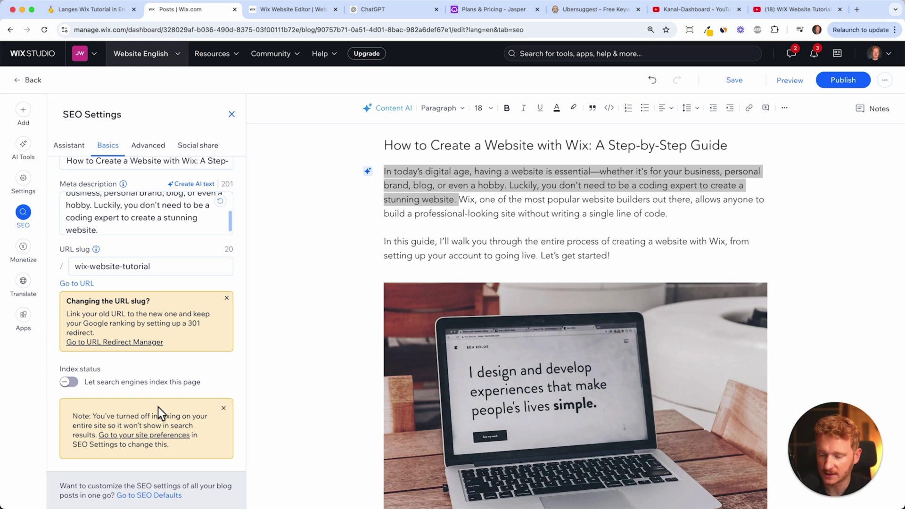
click(152, 438)
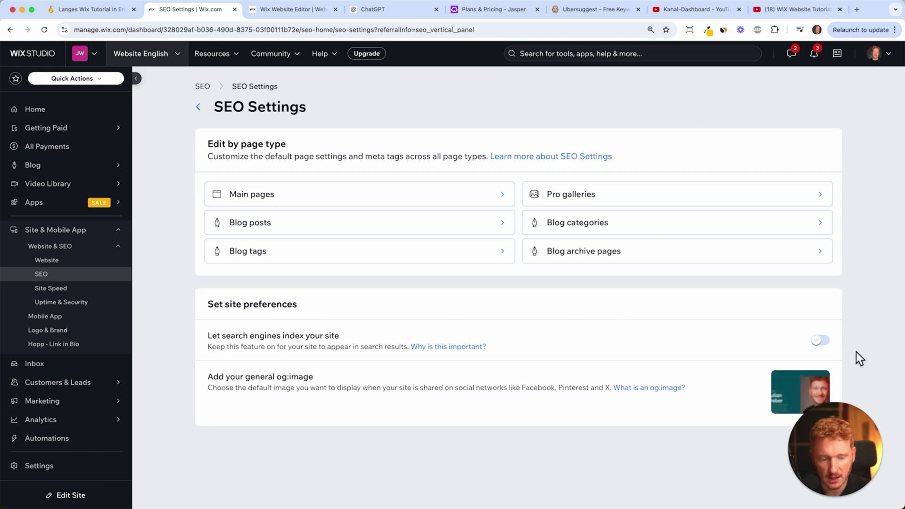
click(824, 341)
click(538, 311)
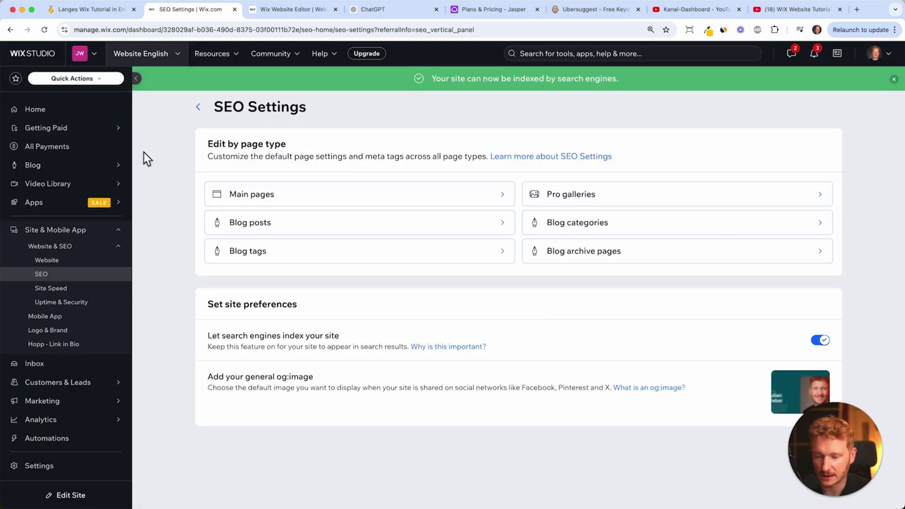
Reopen the draft "How to Create a Website with Wix: A Step-by-Step Guide" from the blog posts and show its basic SEO settings
click(90, 165)
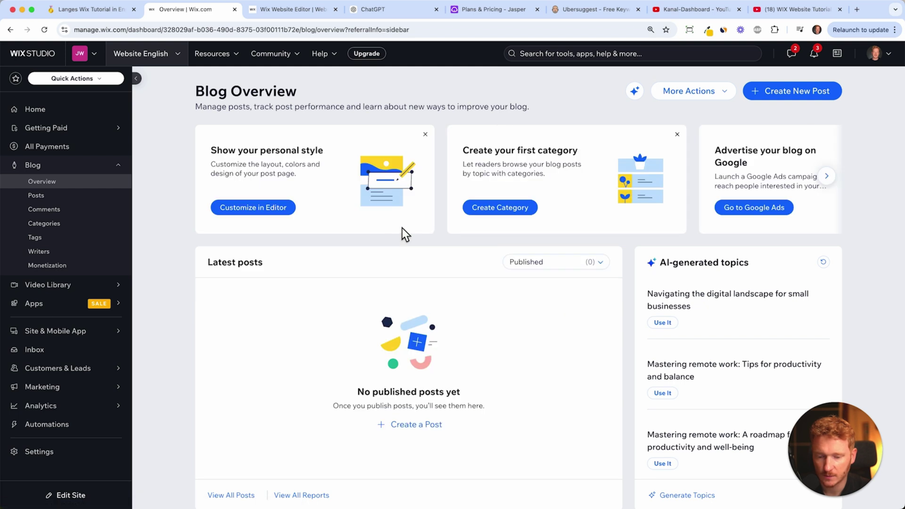
click(50, 197)
click(321, 134)
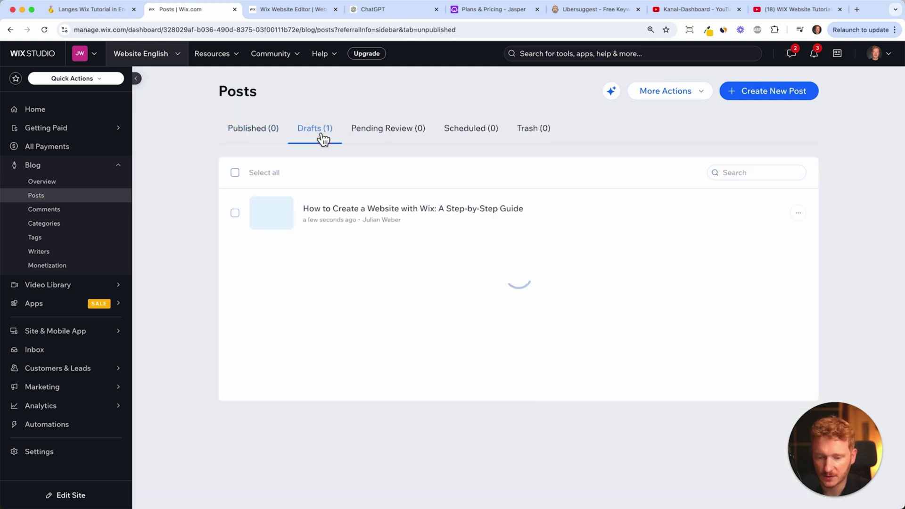
click(507, 213)
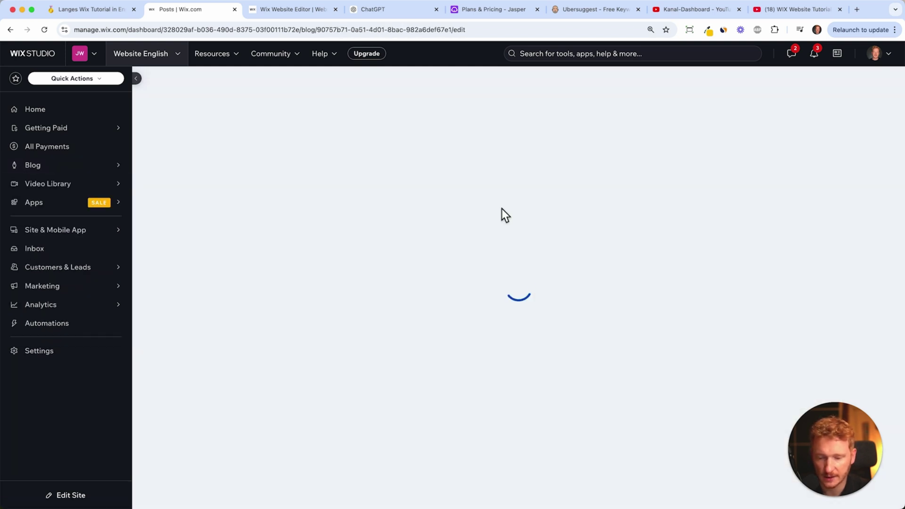
click(30, 226)
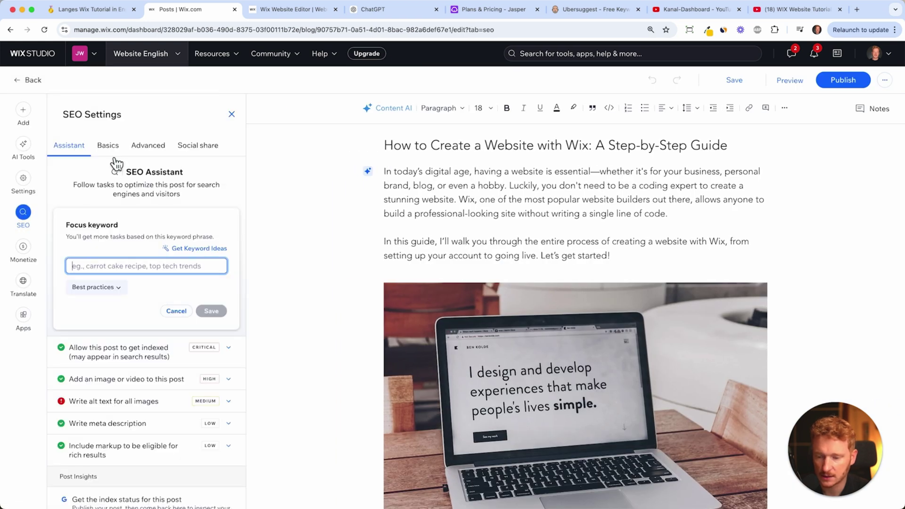
click(109, 146)
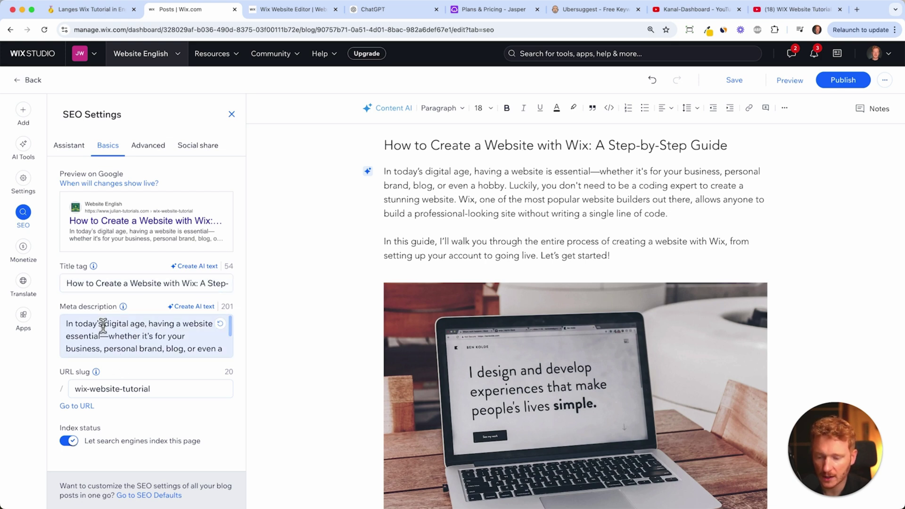
Start the AI meta tag creator for the meta description and save "wix website tutorial" as the post's focus keyword
click(193, 307)
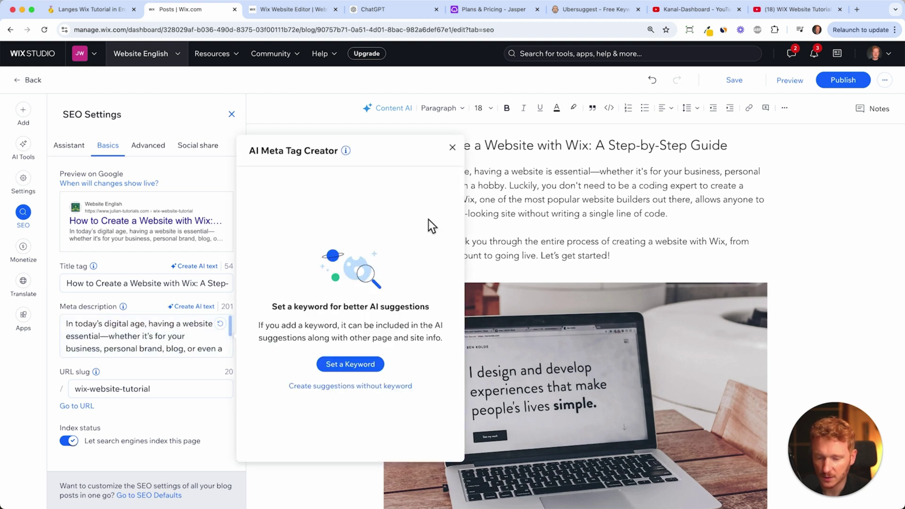
click(452, 147)
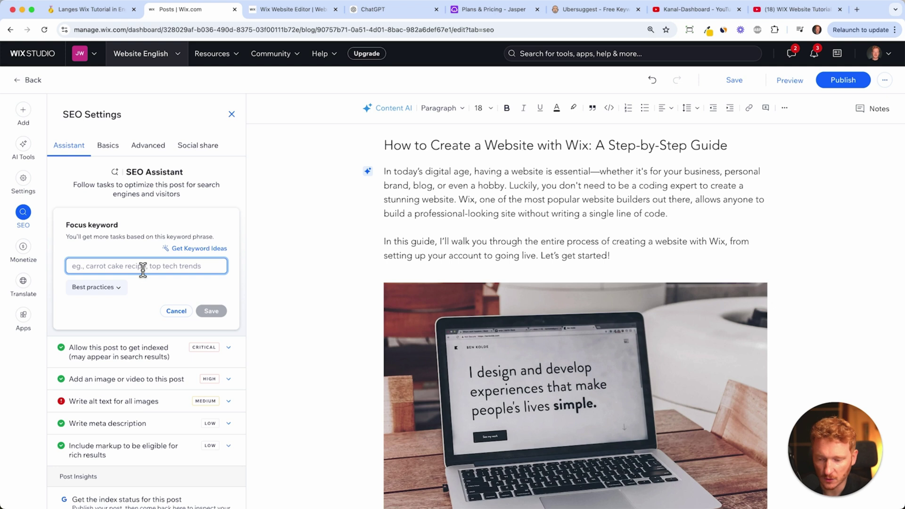
text(wix web)
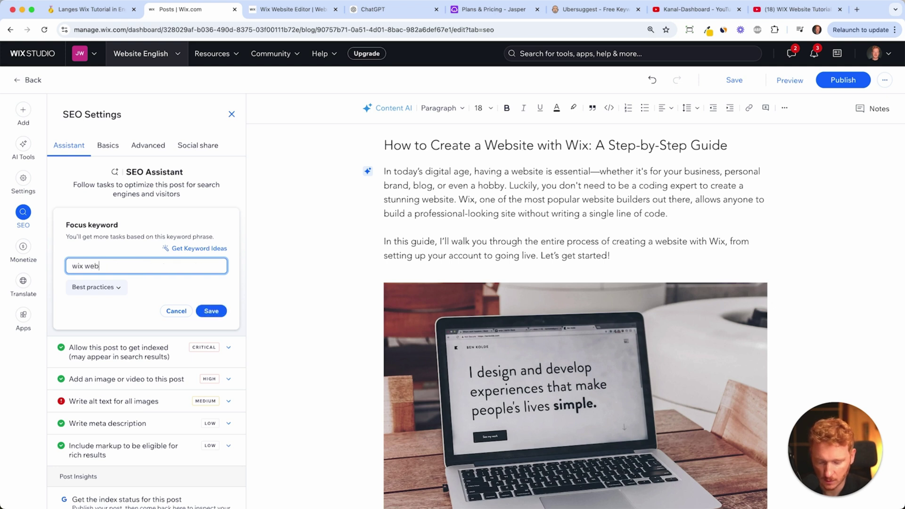
text(site tutorial)
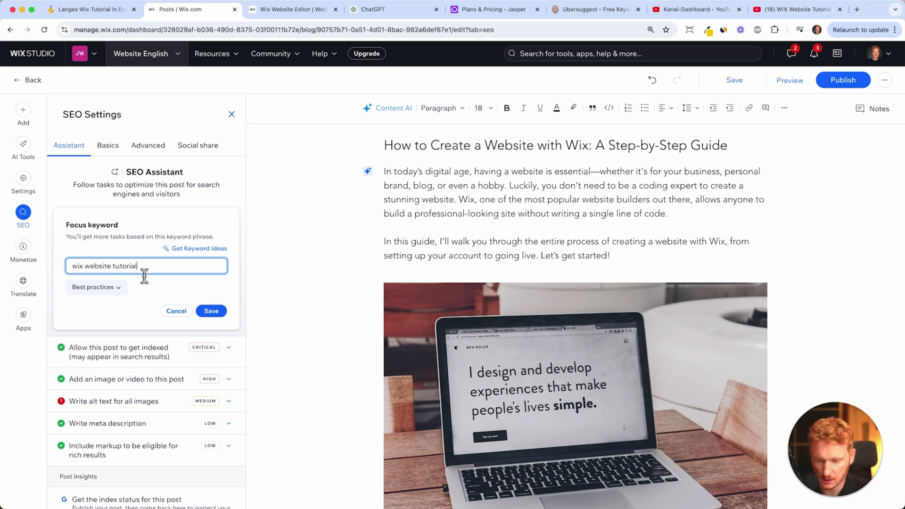
click(210, 312)
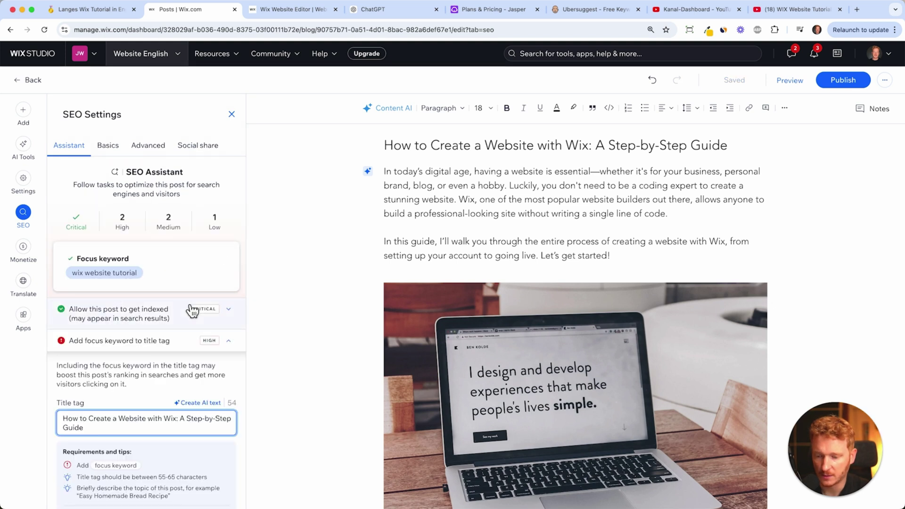
Replace the meta description with the first AI suggestion, starting "Learn how to create a stunning website", and read it through
scroll(177, 292, down, 3)
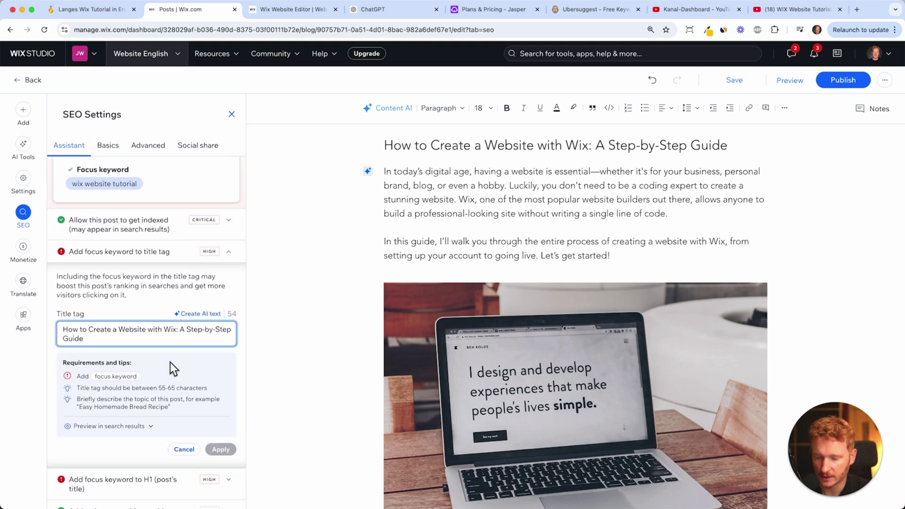
click(174, 330)
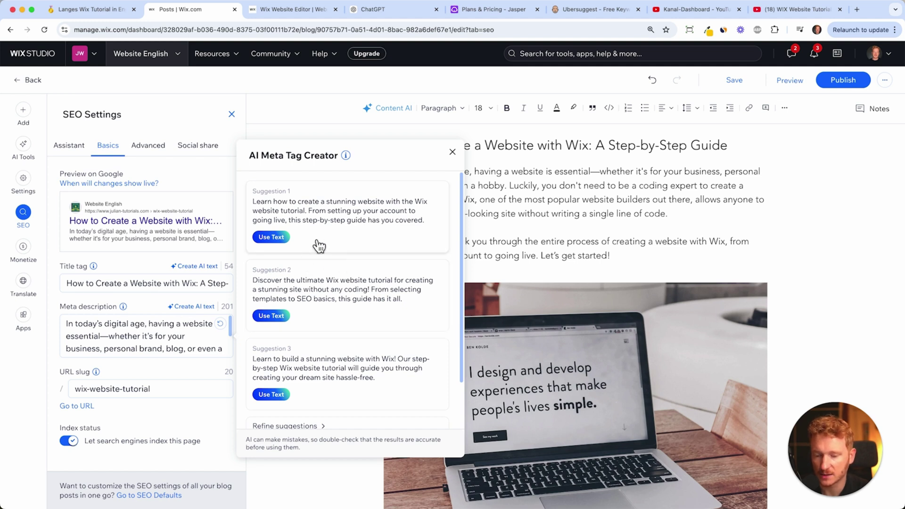
click(271, 237)
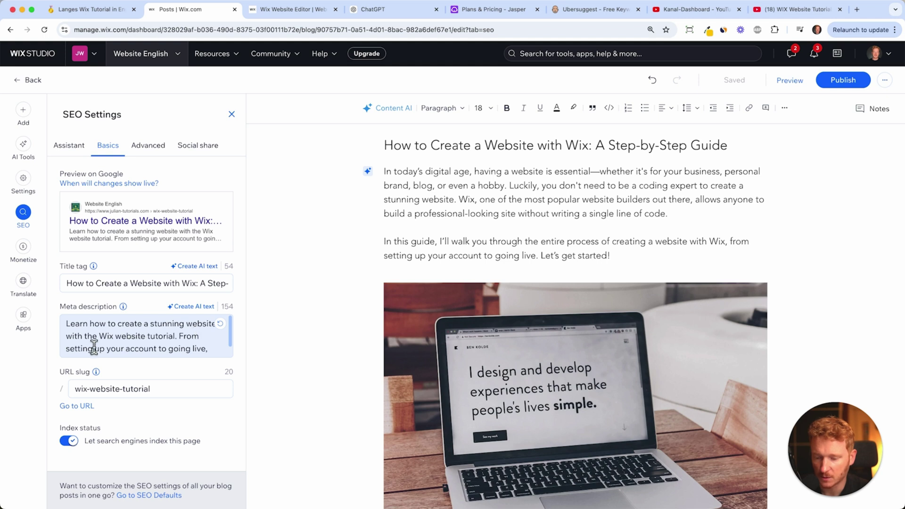
scroll(194, 343, down, 1)
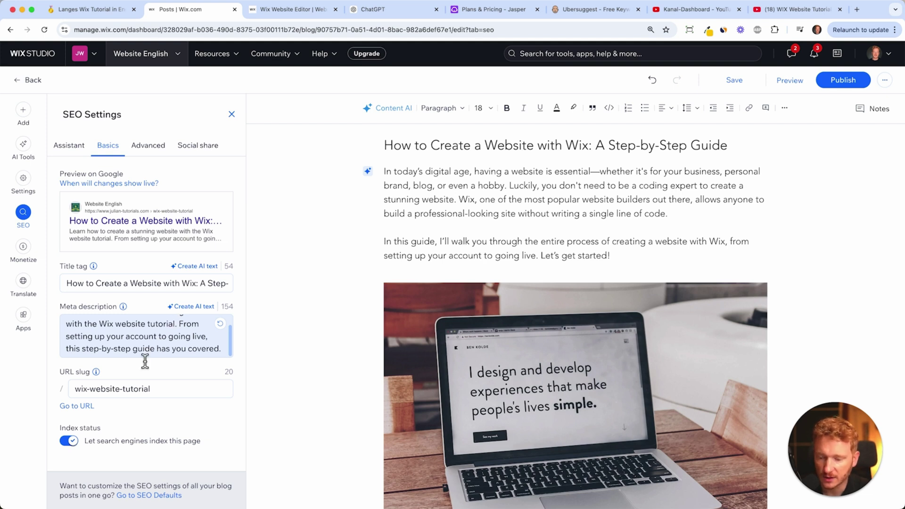
mouse_move(200, 218)
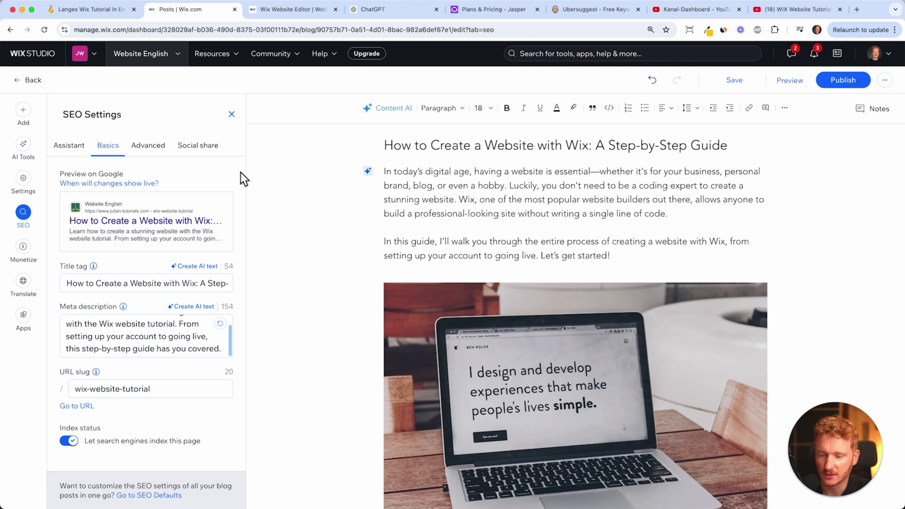
Set the post's social share image to the laptop photo from the site files and check the social preview, og:title and og:description
click(147, 147)
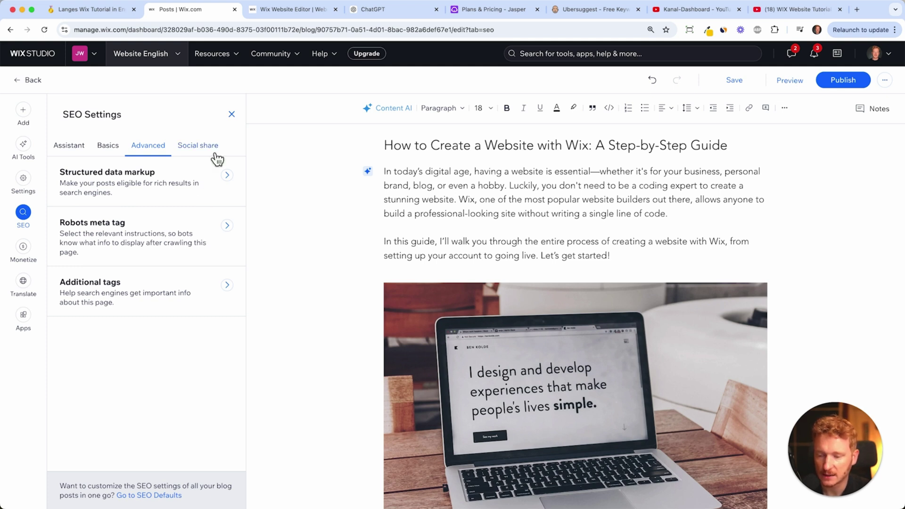
click(198, 146)
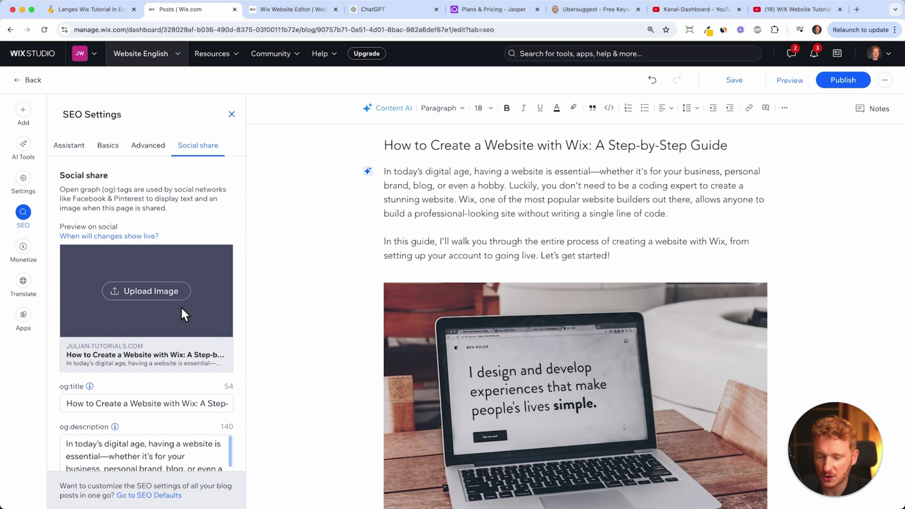
click(166, 297)
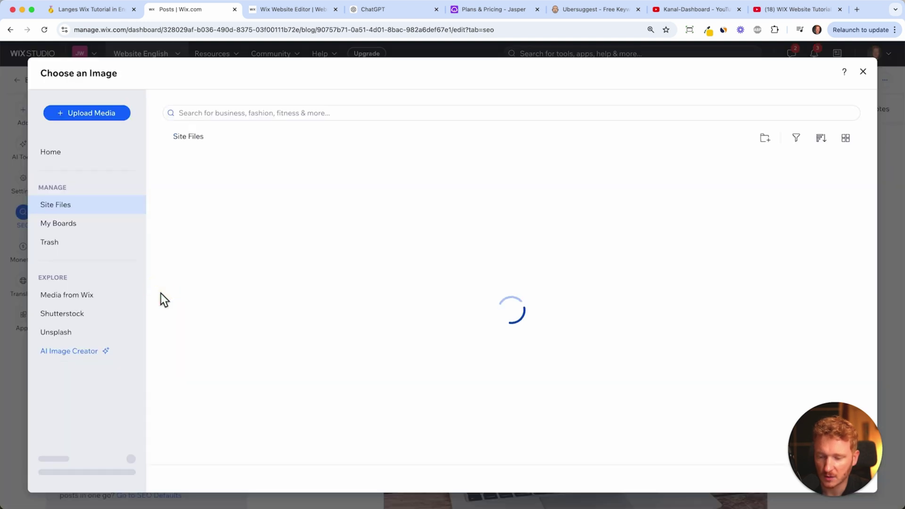
click(77, 332)
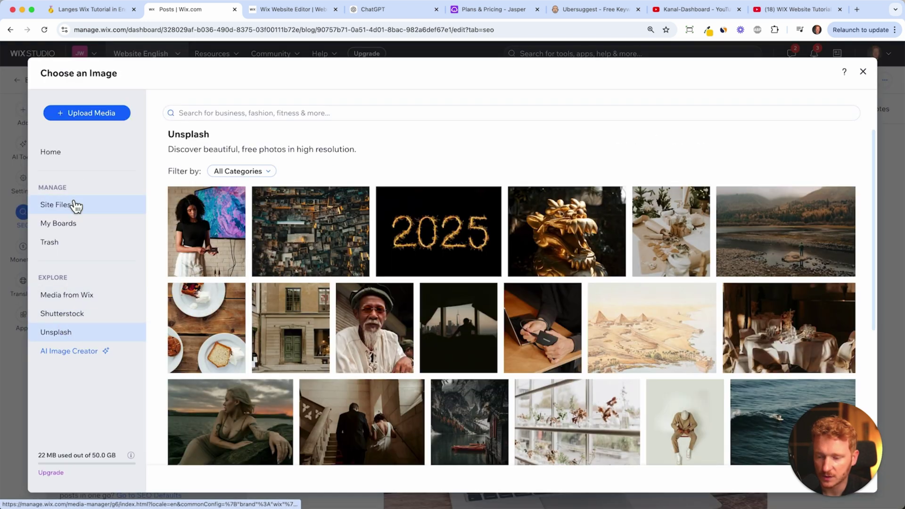
click(75, 204)
click(222, 231)
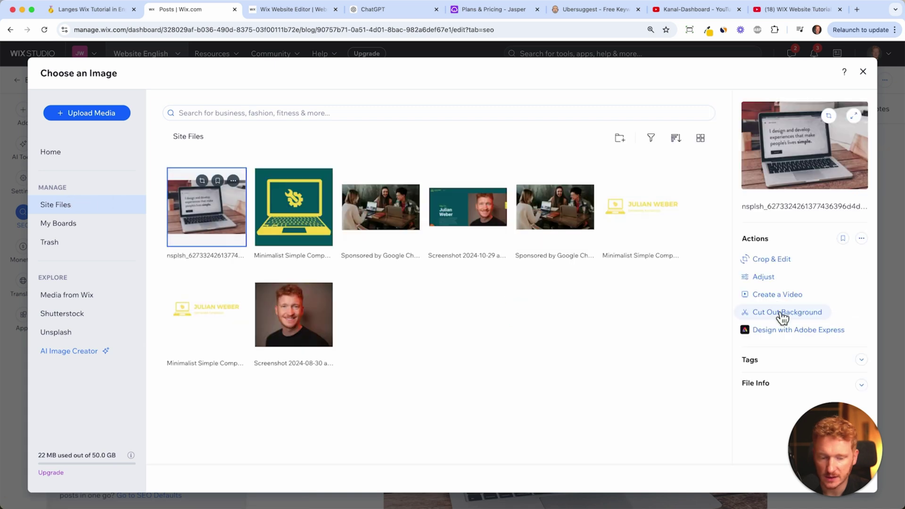
drag(832, 480, 834, 322)
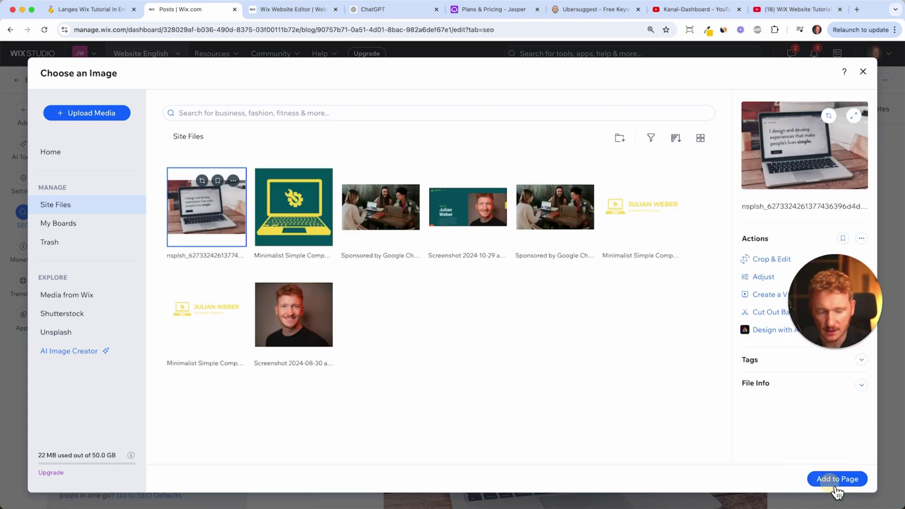
click(837, 479)
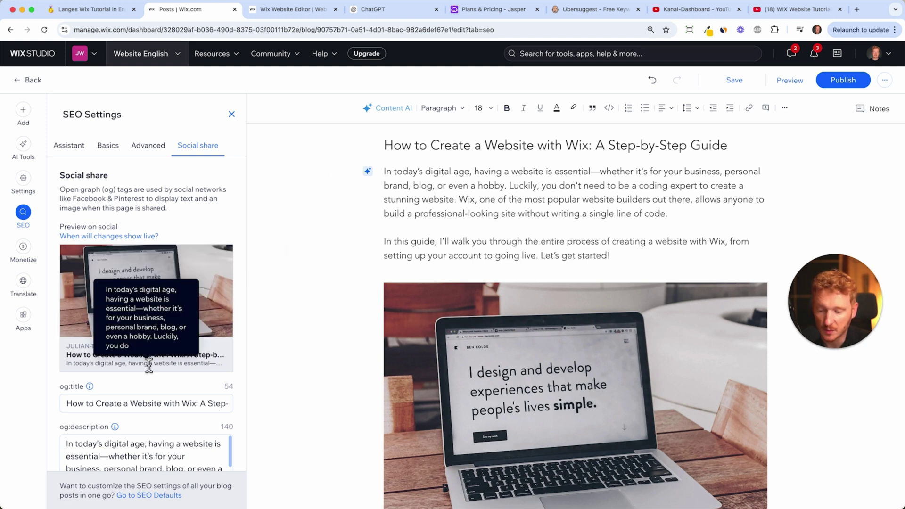
scroll(149, 366, down, 3)
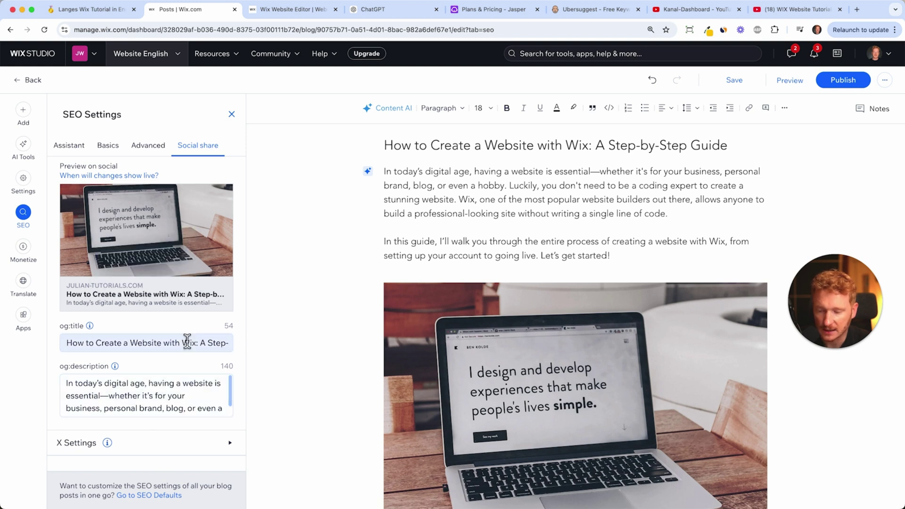
mouse_move(133, 221)
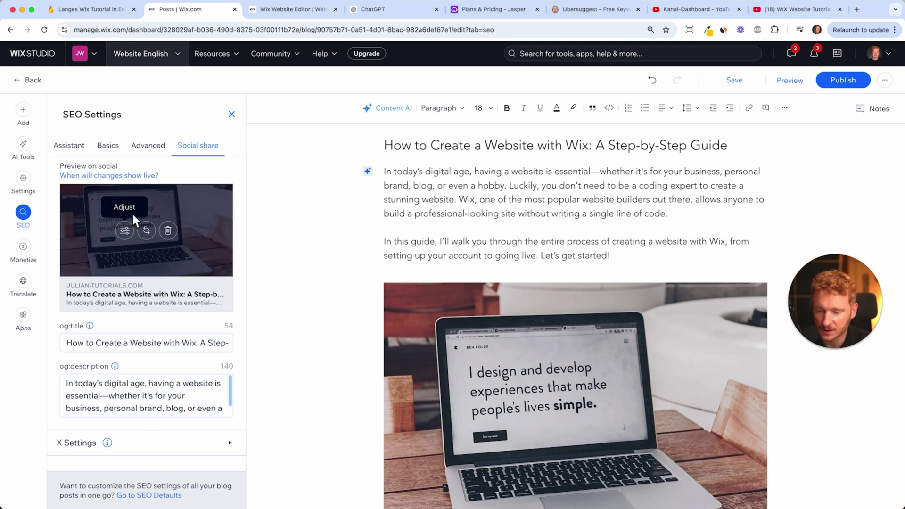
scroll(94, 203, up, 3)
Create the category "Website Tutorials" in the post settings and assign it to the post
click(28, 187)
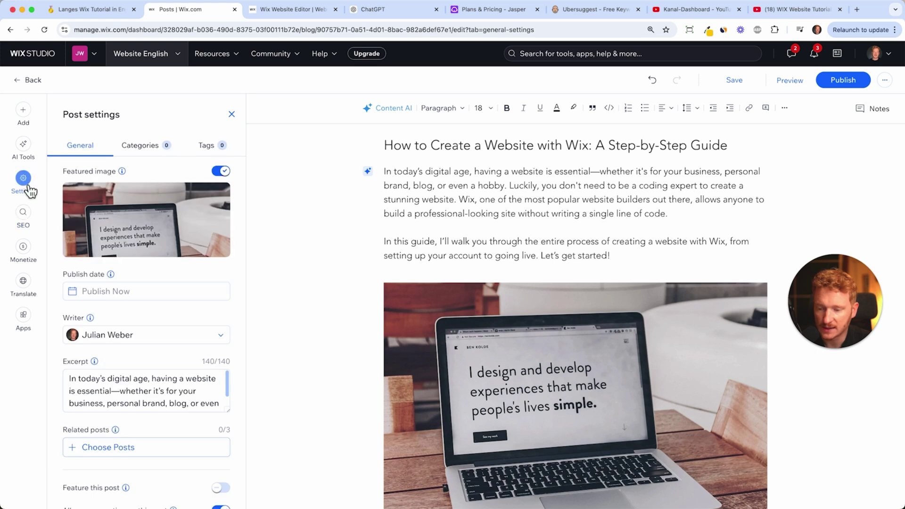
click(157, 152)
click(121, 219)
click(128, 229)
text(Website Tutorials)
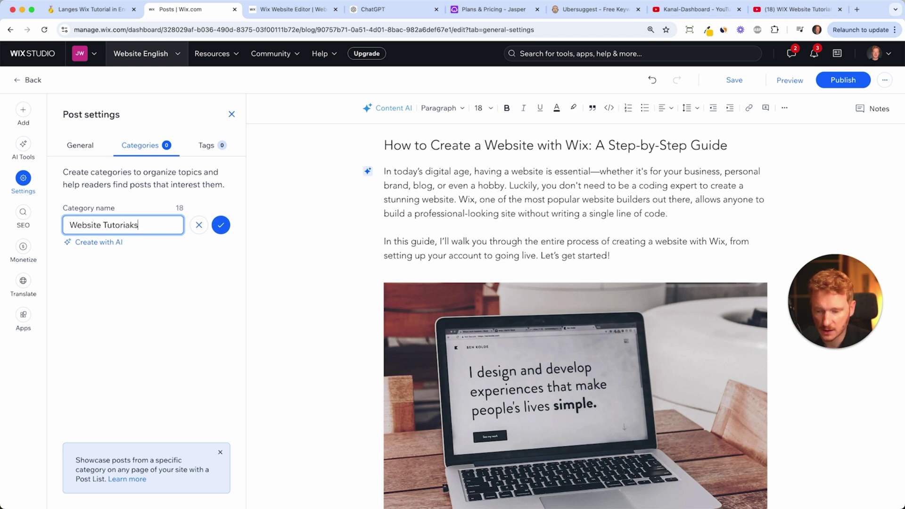
key(Return)
Create a second category "Online Store Tutorials" and unassign it from this post
click(113, 249)
click(145, 264)
text(Onlin)
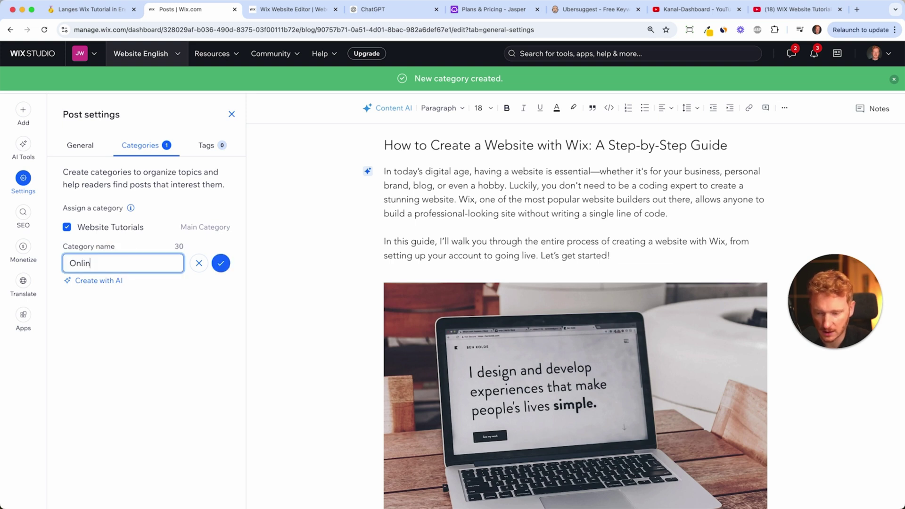
text(e Store Tutorials)
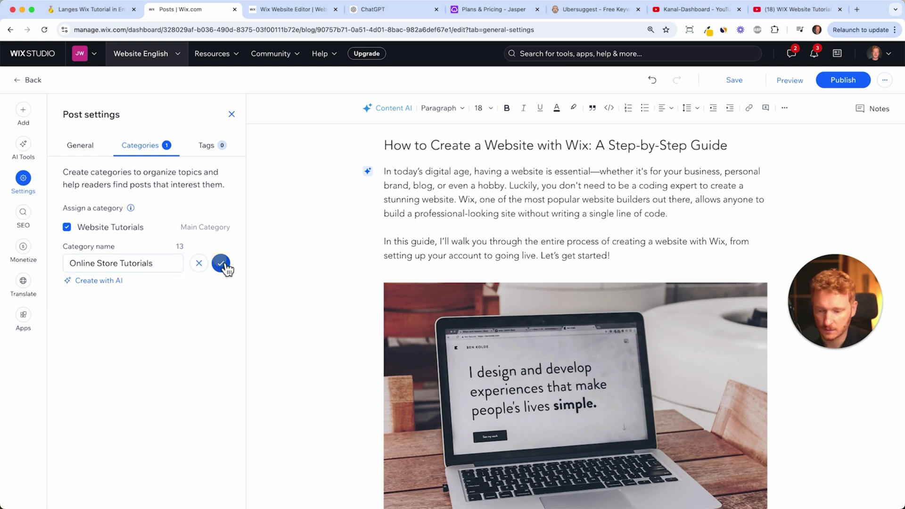
click(221, 263)
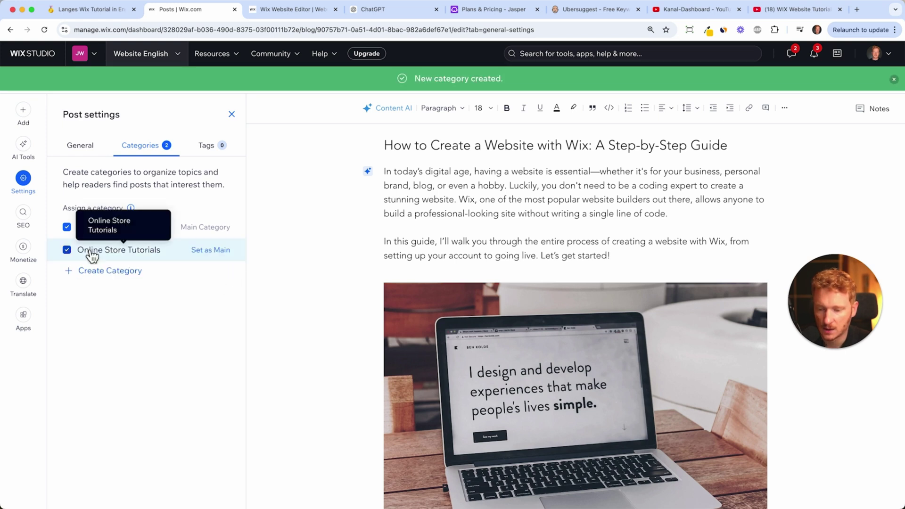
click(74, 254)
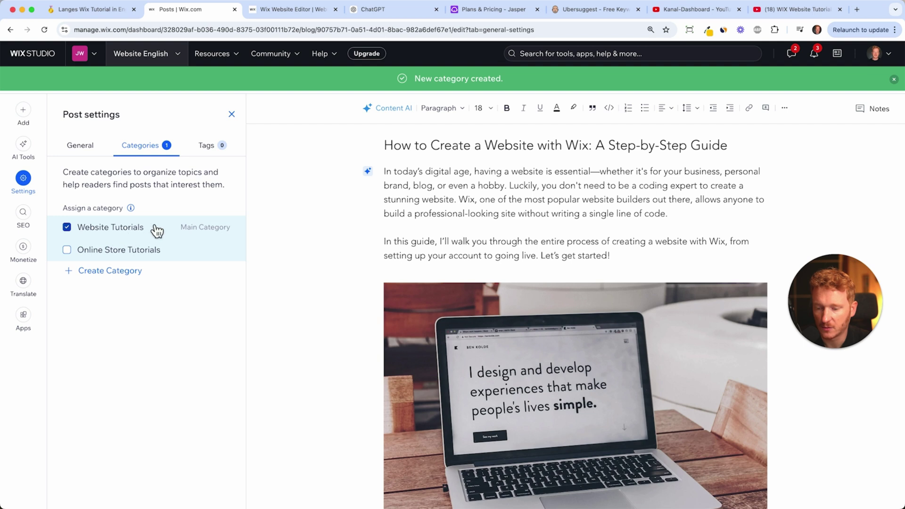
Add the tags "Wix" and "Website" to the post
click(207, 145)
click(141, 228)
text(Wix)
key(Return)
text(Website)
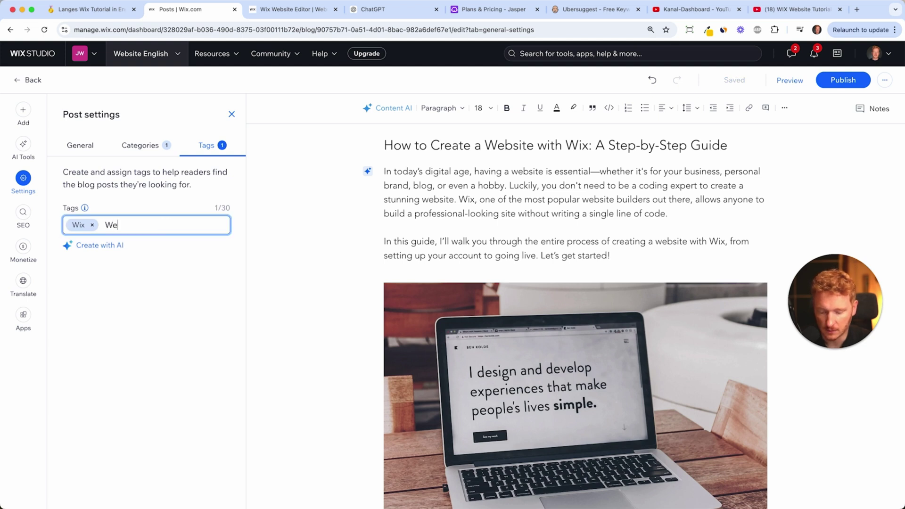
key(Return)
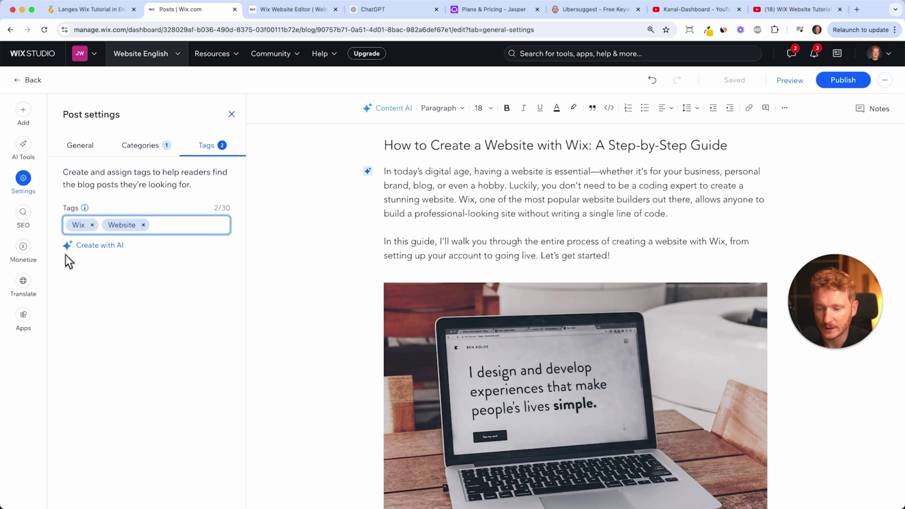
Examine the blog's subscription plan offer for earning money and the Wix Multilingual translation option
click(30, 258)
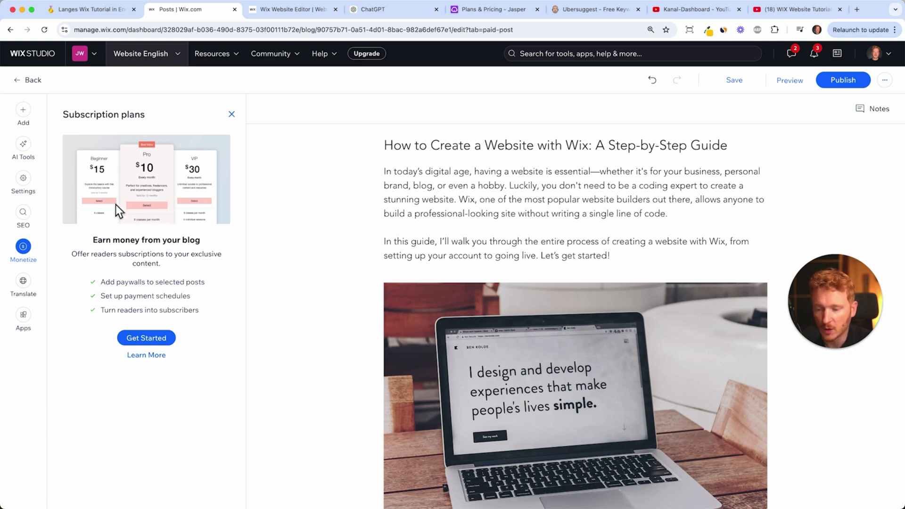
click(37, 291)
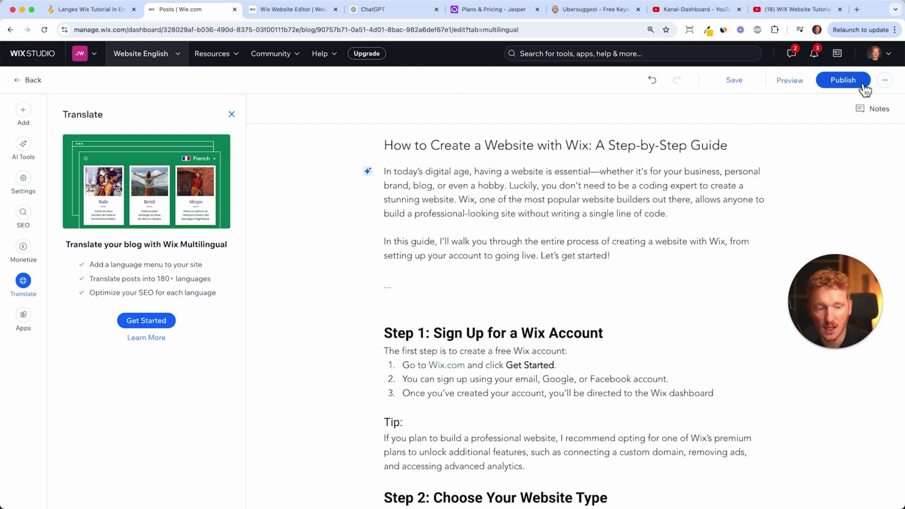
click(231, 114)
Check the post's general settings, content and scheduling option, then publish the post and dismiss the promotion offer
click(23, 178)
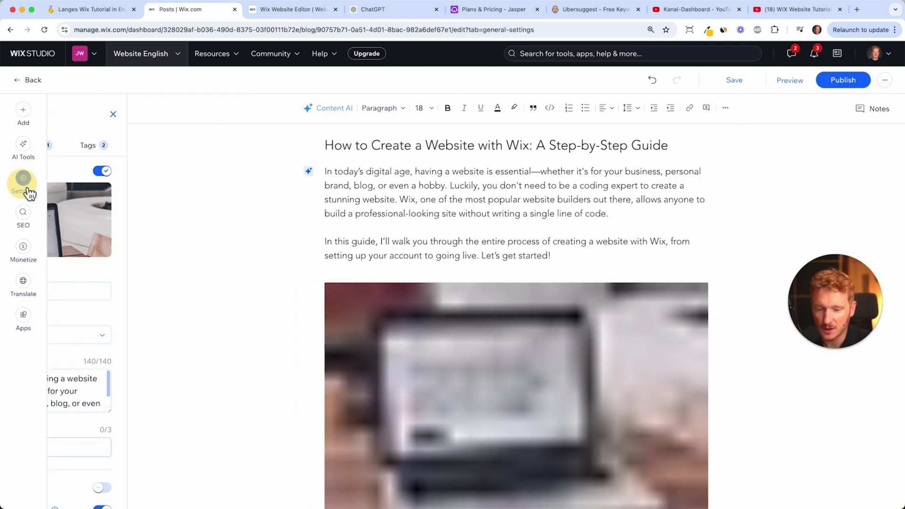
scroll(438, 302, down, 10)
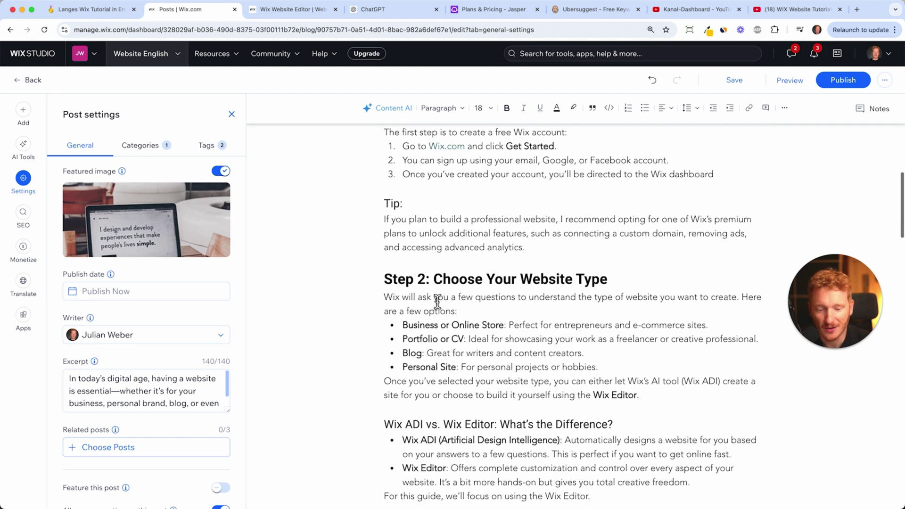
scroll(566, 212, up, 10)
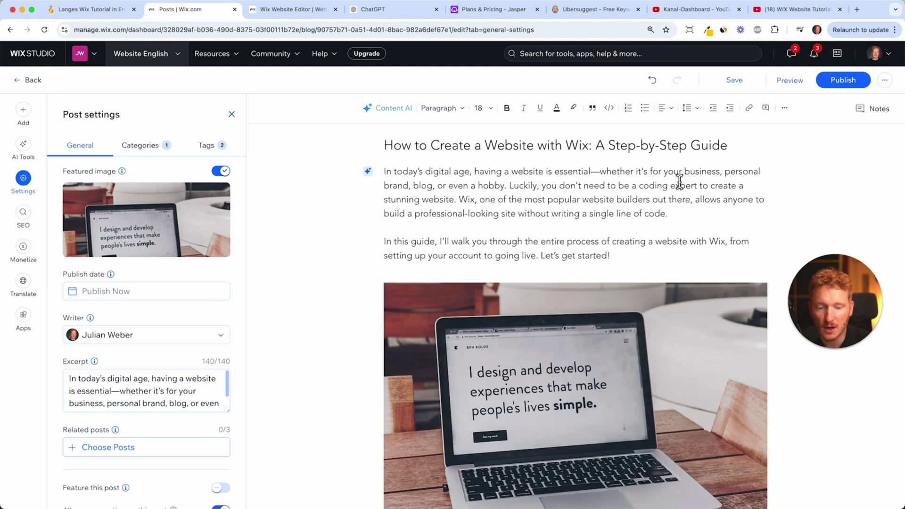
click(884, 80)
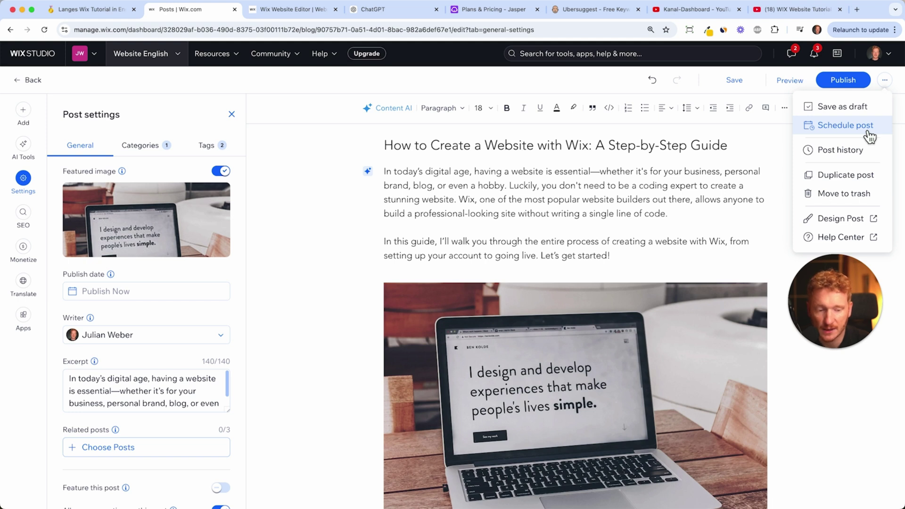
click(844, 81)
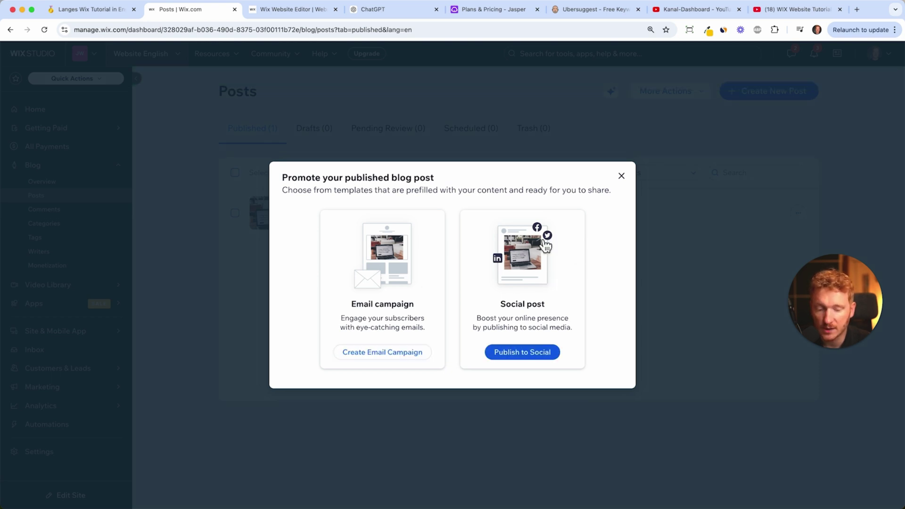
click(621, 176)
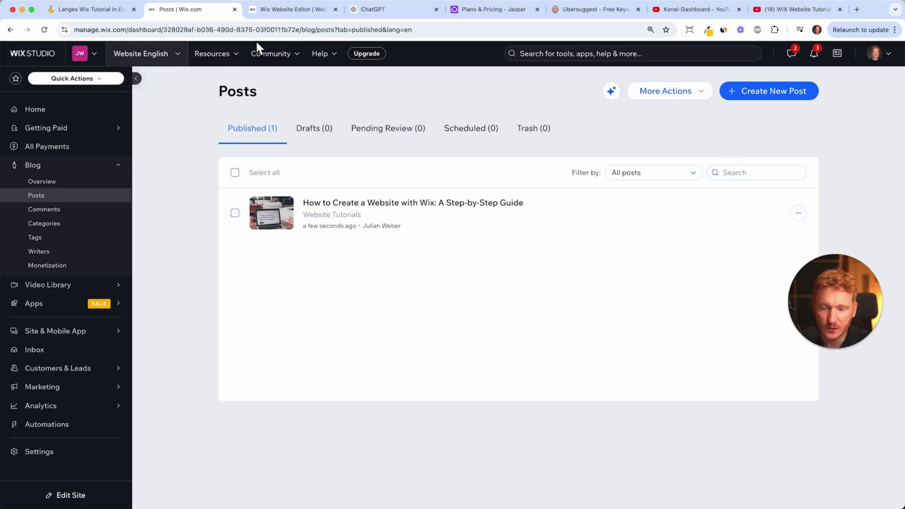
Switch to the Wix Website Editor, leave its dashboard, publish the site and open the live version
click(276, 18)
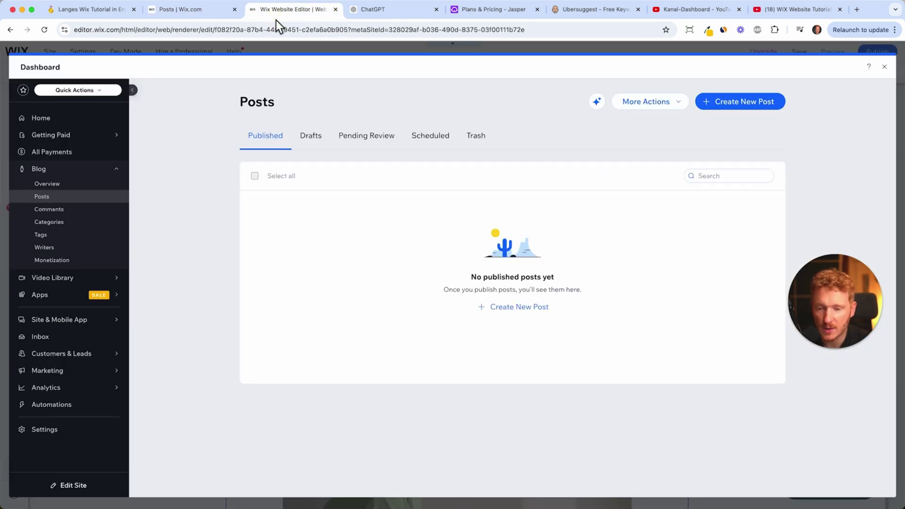
click(885, 67)
click(877, 51)
click(521, 240)
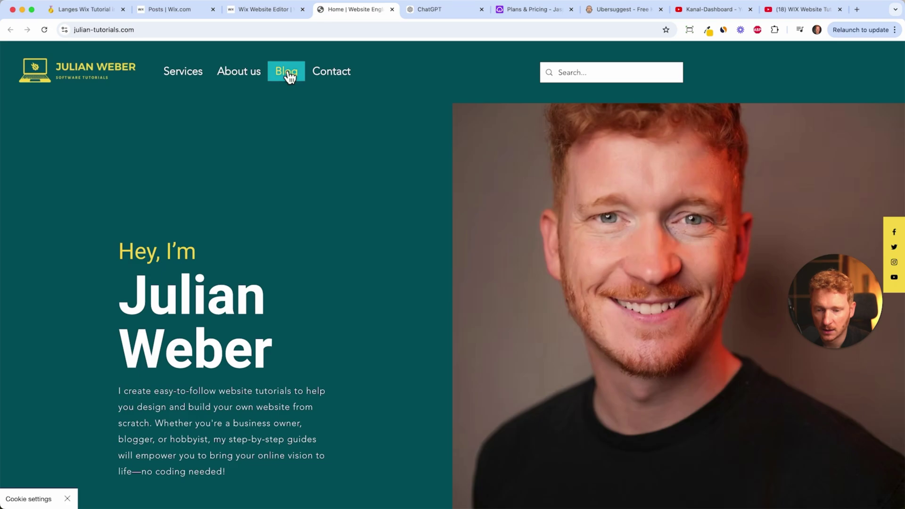
Open the Wix guide from the live site's blog page and check its text, image, tags, share options, category and comment section
click(287, 76)
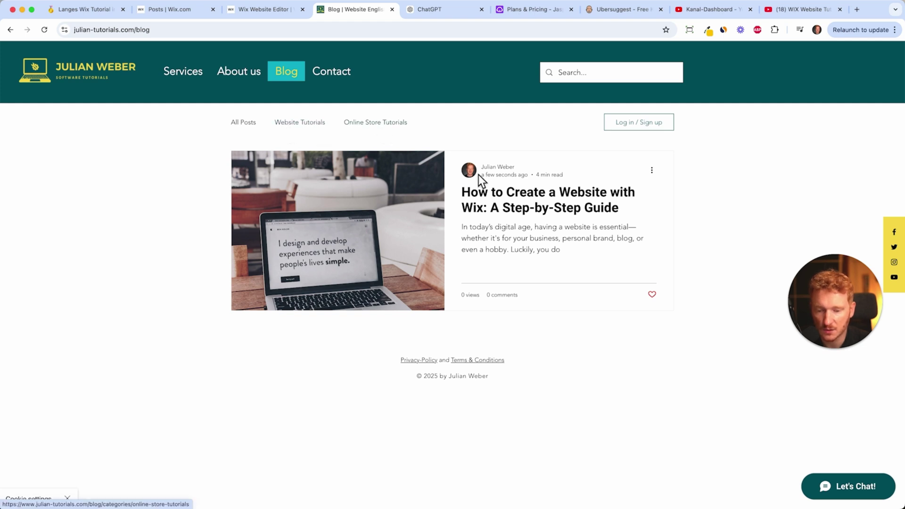
click(499, 207)
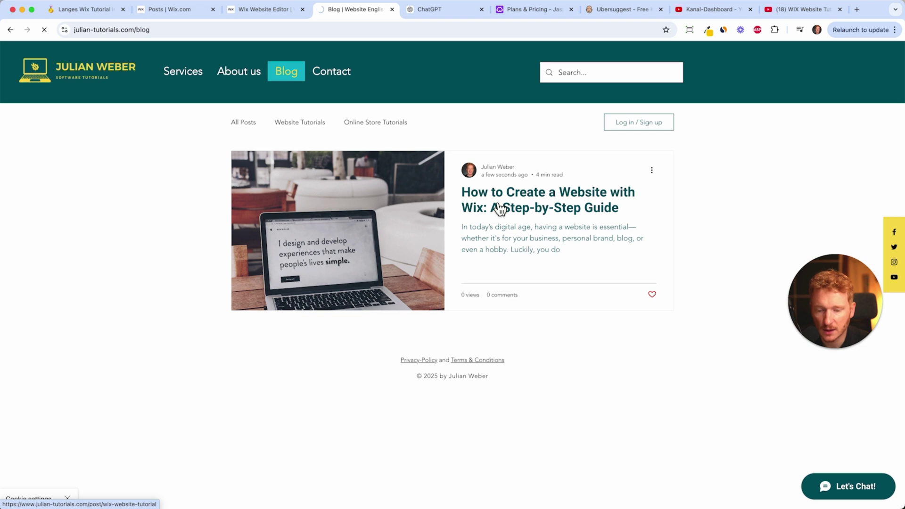
scroll(493, 201, down, 3)
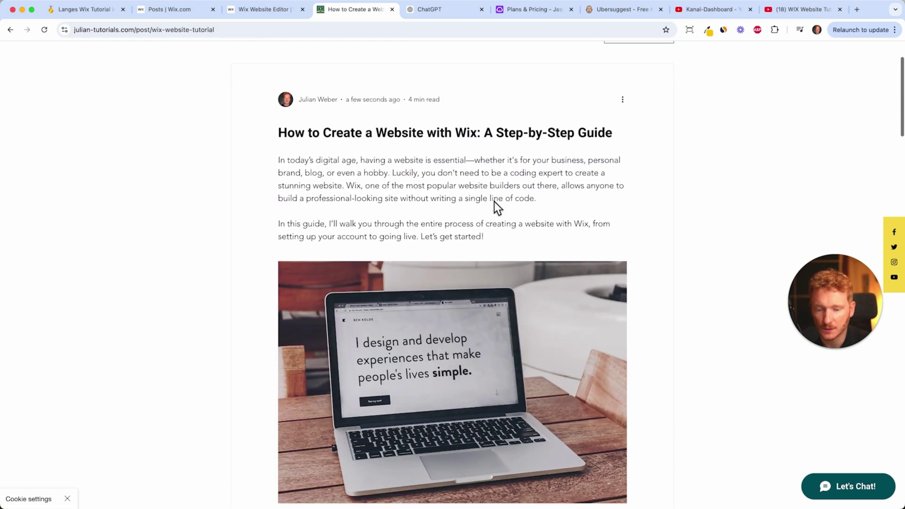
scroll(493, 202, down, 10)
scroll(496, 189, down, 20)
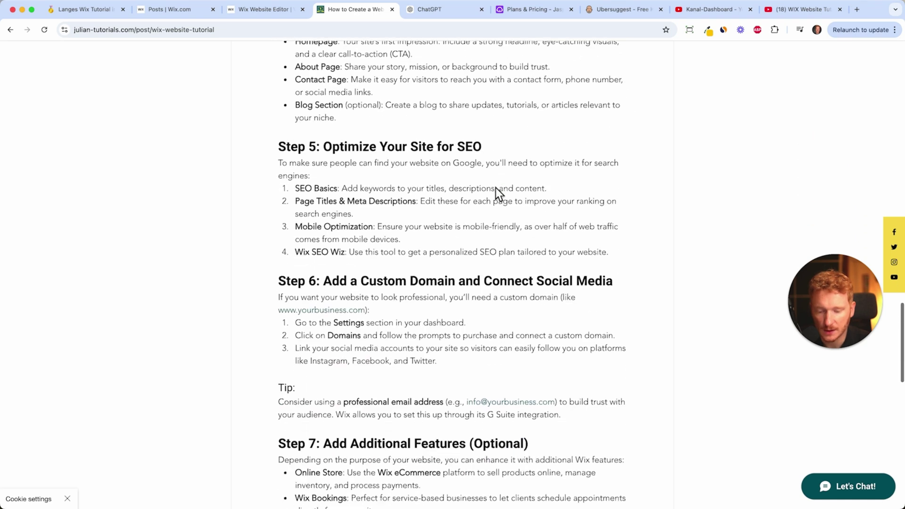
scroll(496, 188, down, 10)
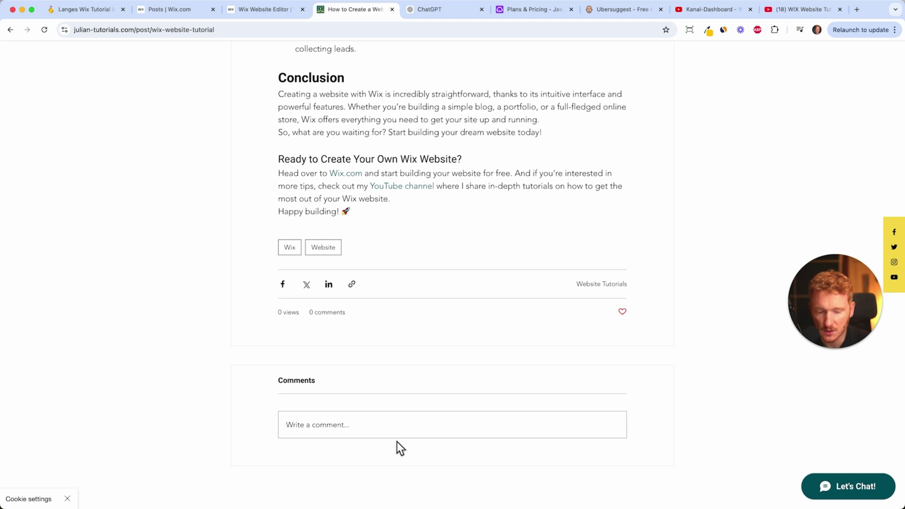
scroll(398, 288, down, 3)
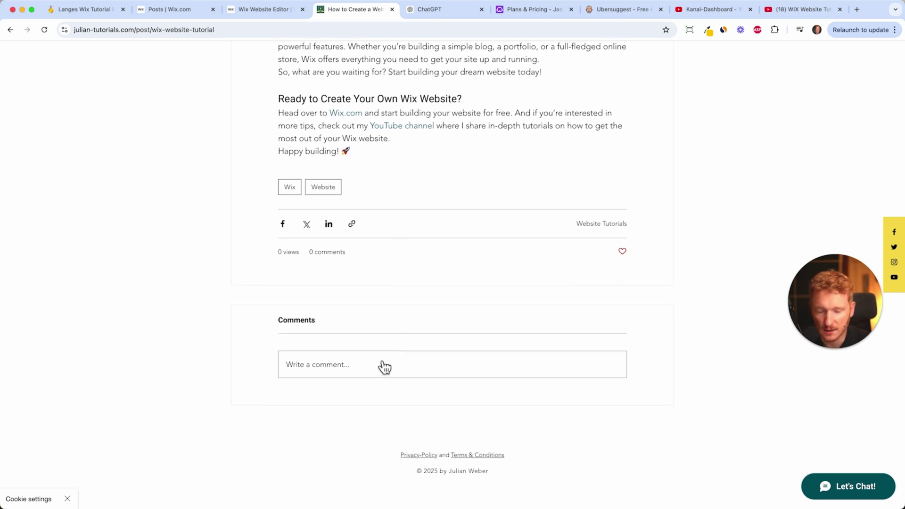
scroll(444, 348, up, 20)
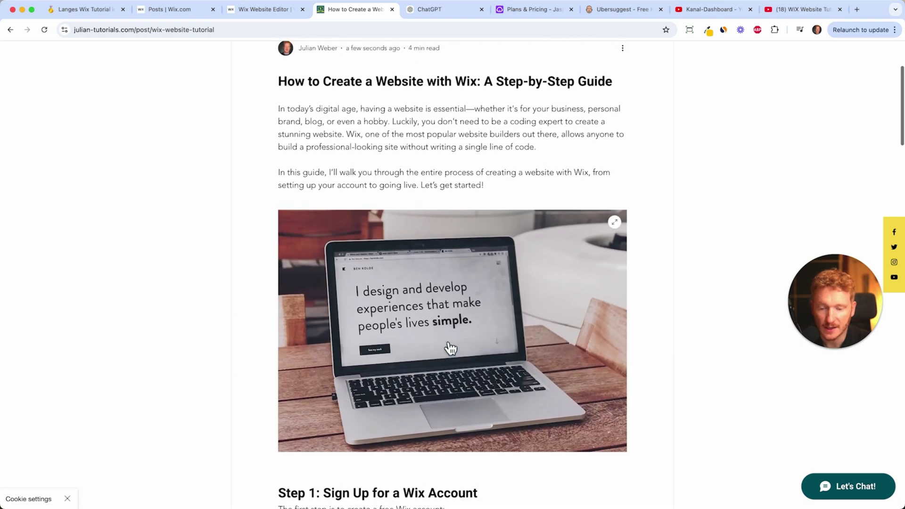
scroll(445, 344, up, 3)
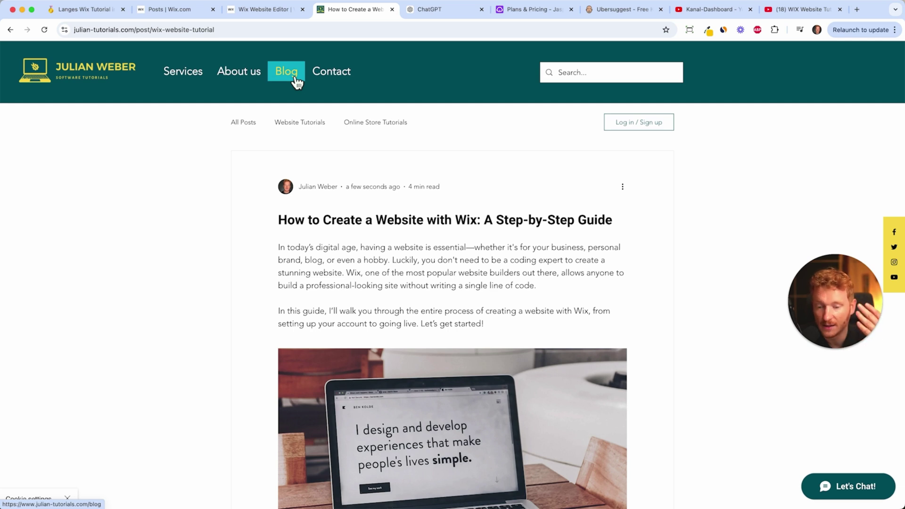
scroll(357, 224, down, 12)
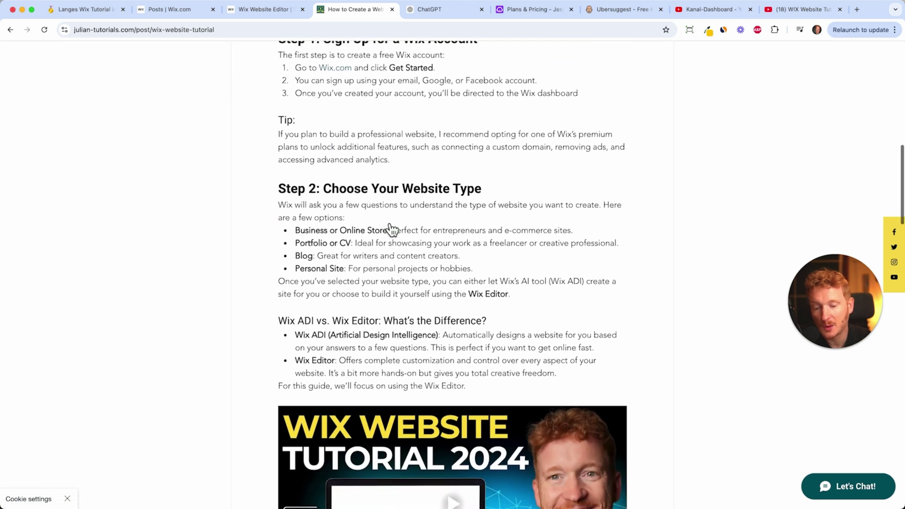
scroll(390, 230, down, 1)
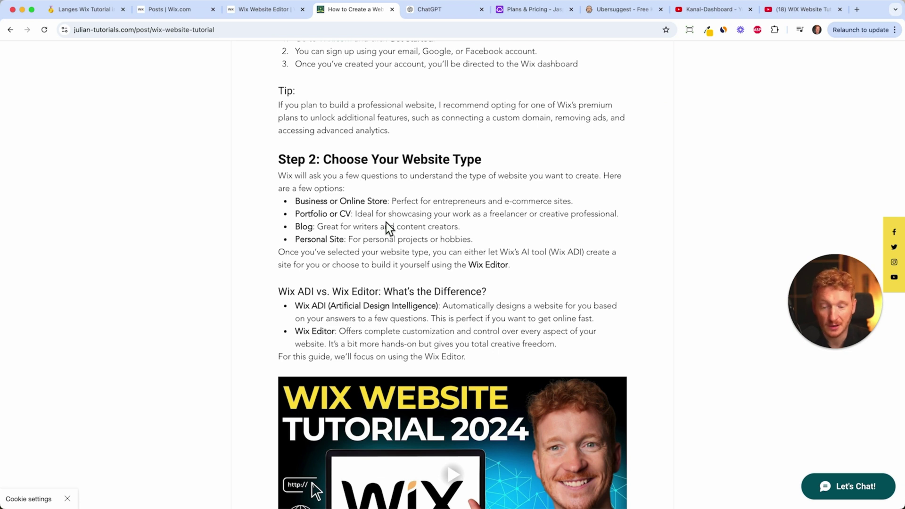
scroll(387, 229, down, 15)
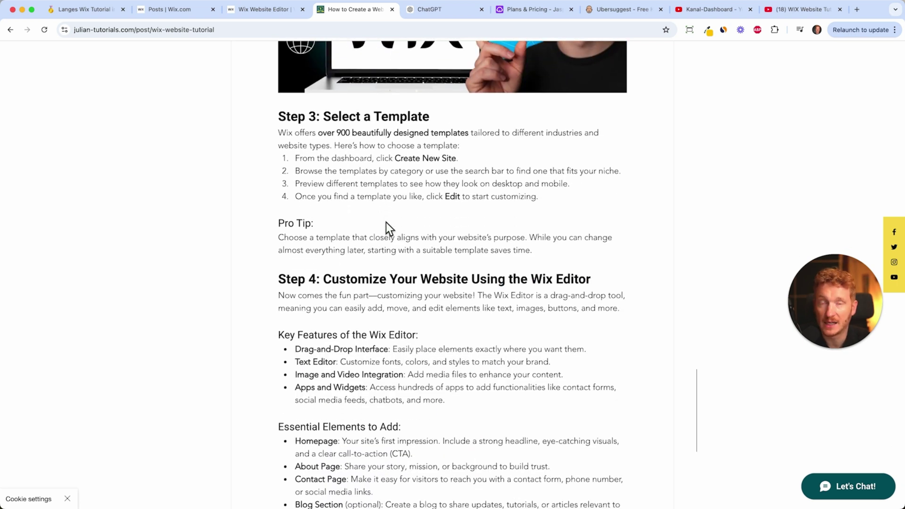
scroll(400, 366, down, 1)
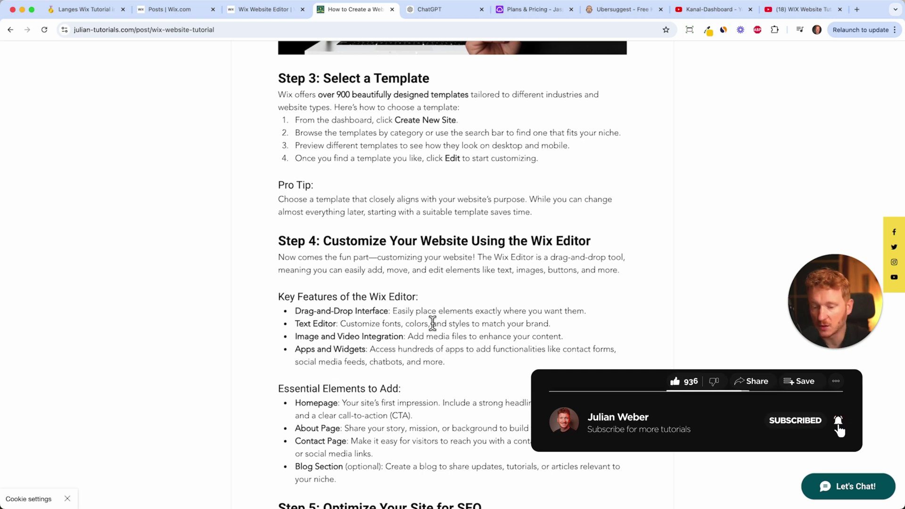
scroll(405, 389, down, 3)
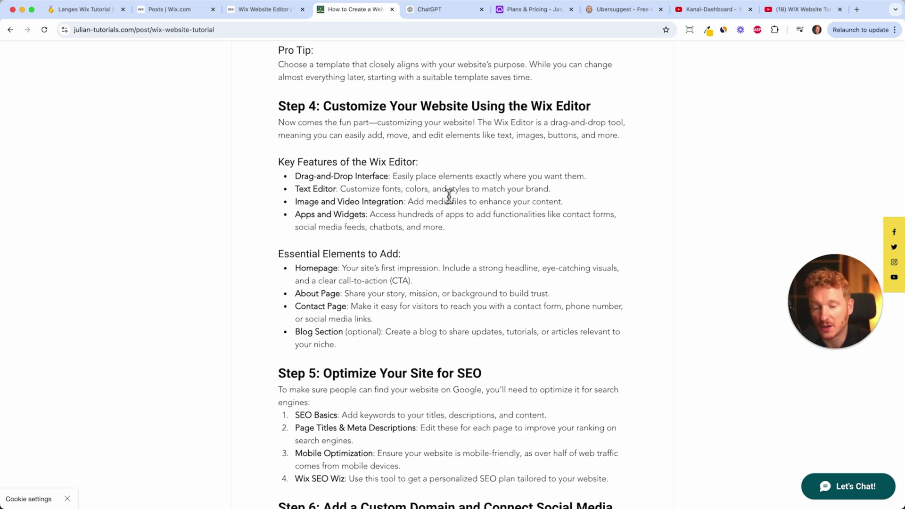
scroll(448, 196, up, 15)
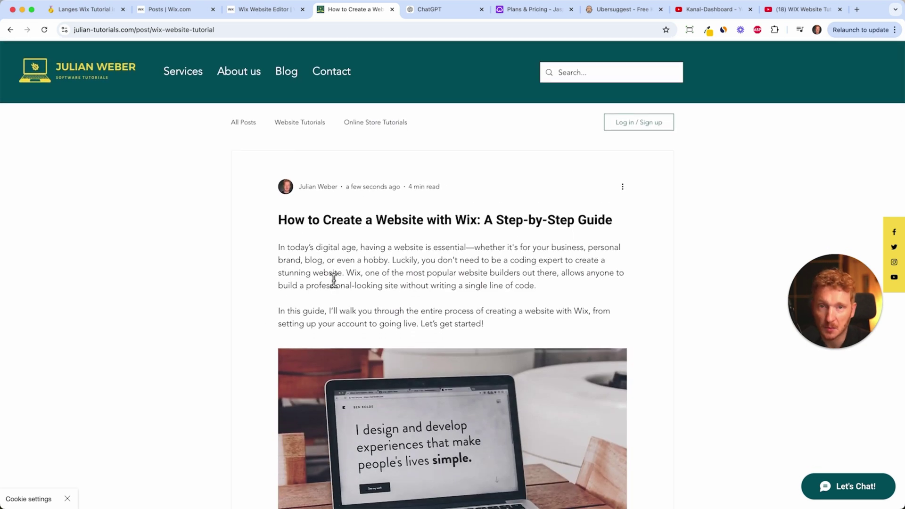